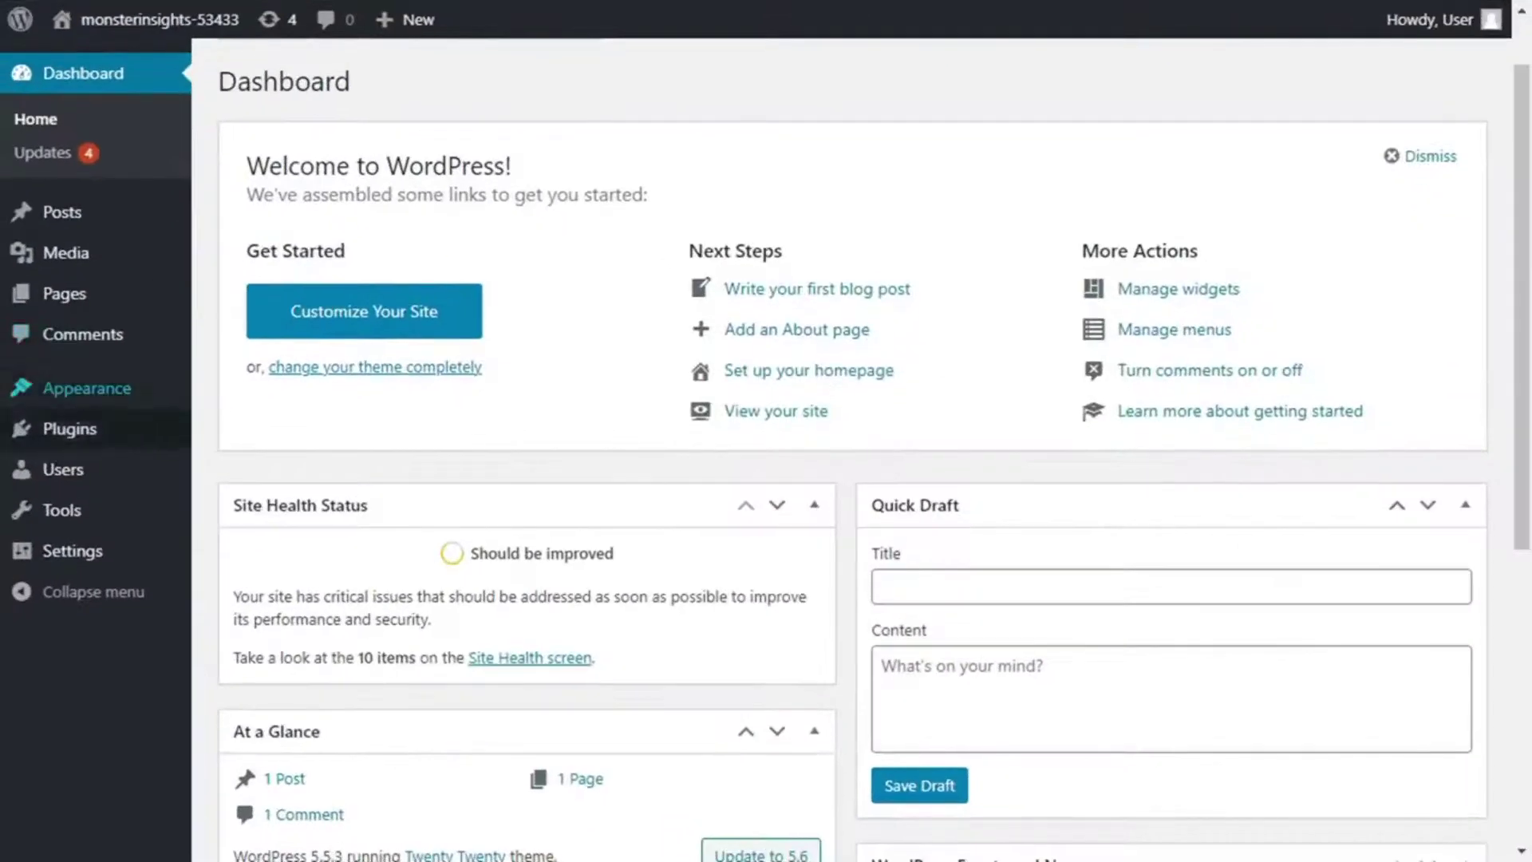
Step: Search the plugin directory for 'monsterins' and install the MonsterInsights Google Analytics plugin
mouse_move(69, 428)
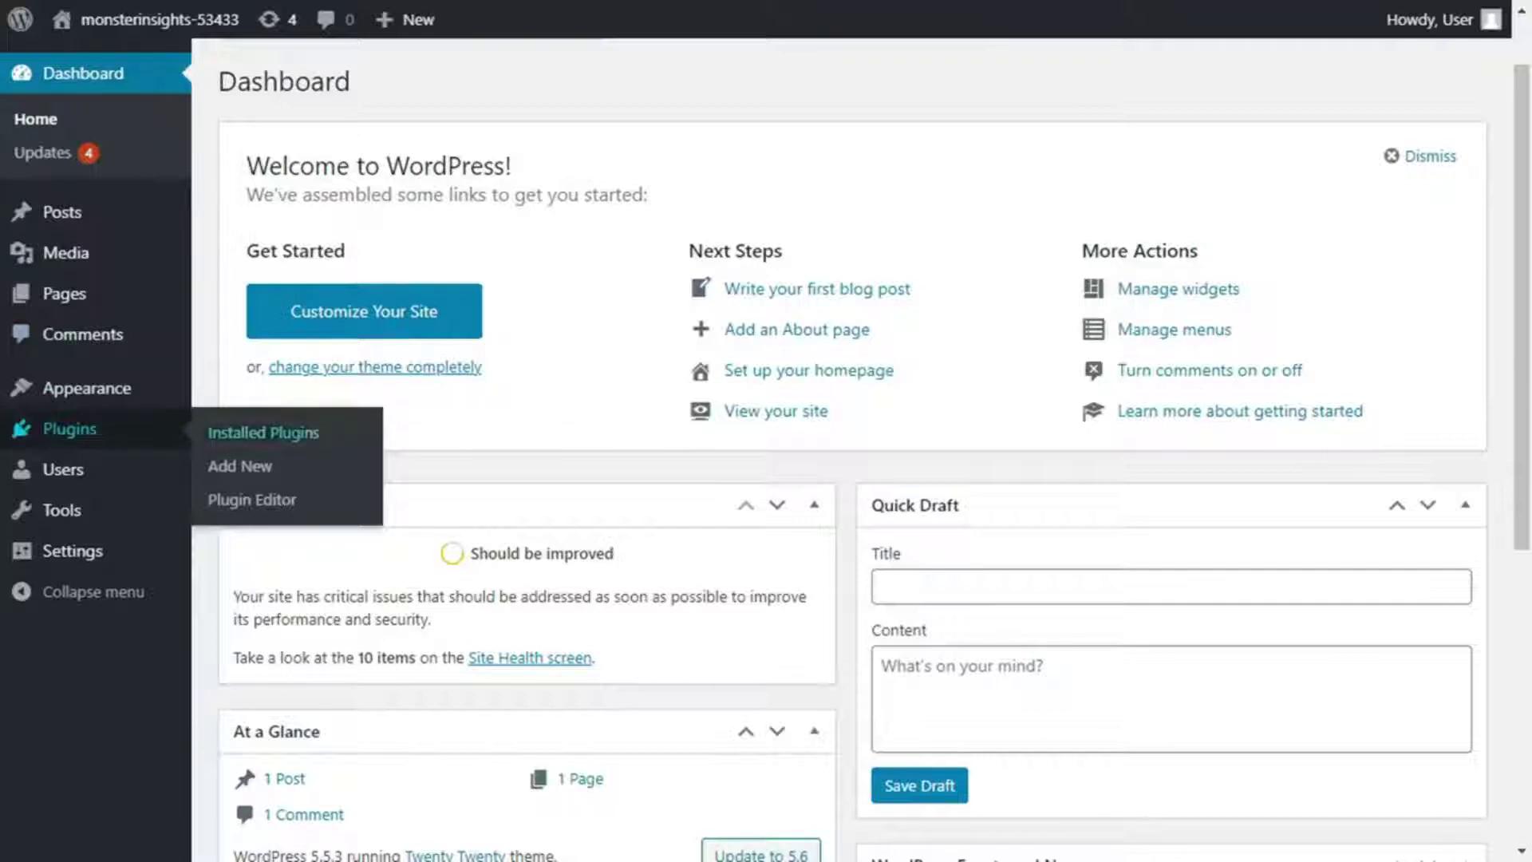
left_click(244, 470)
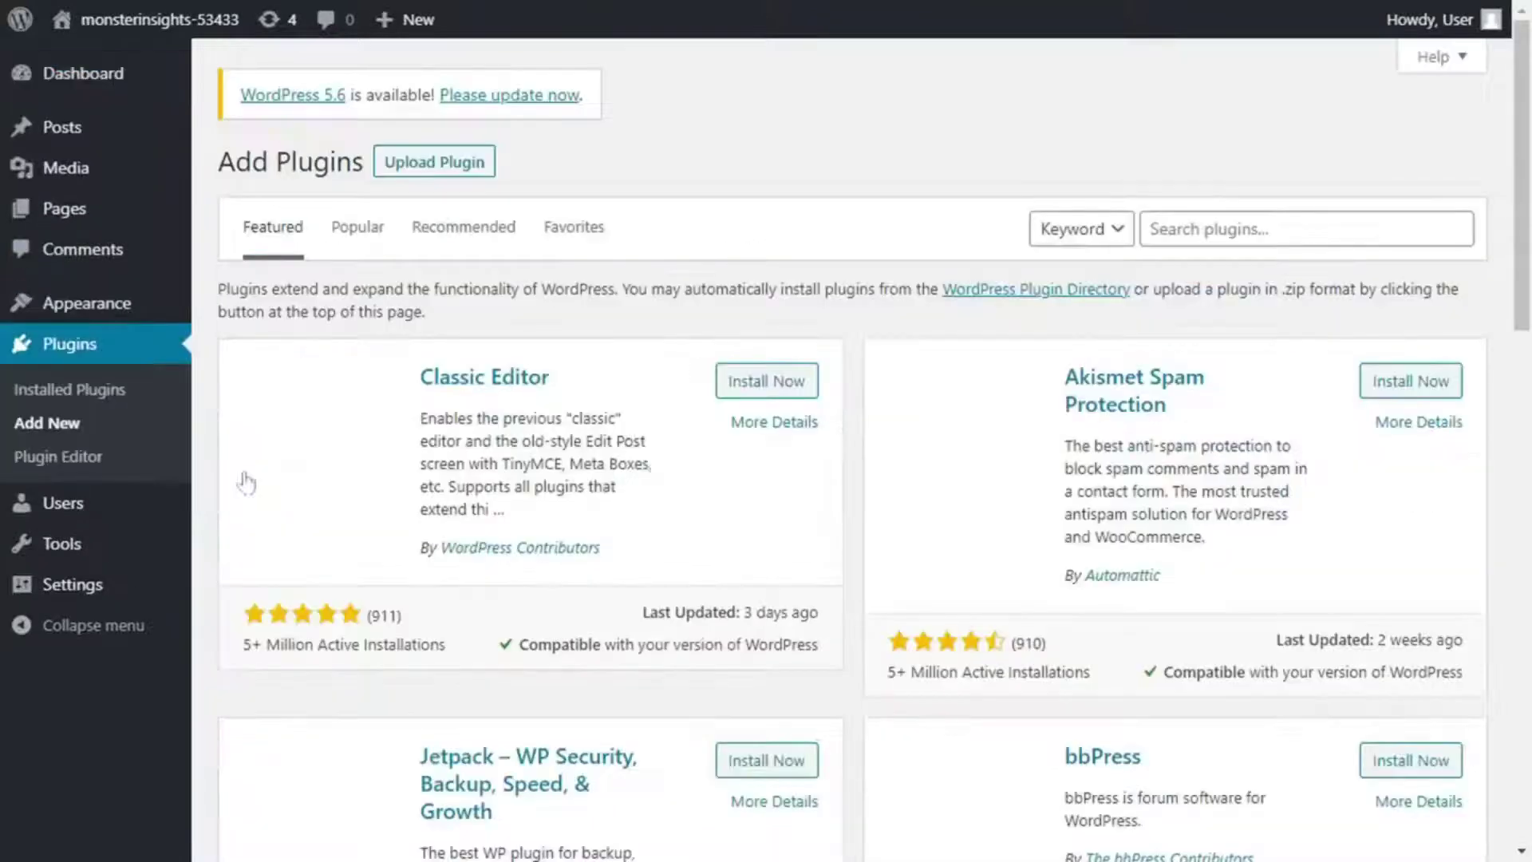
left_click(1163, 228)
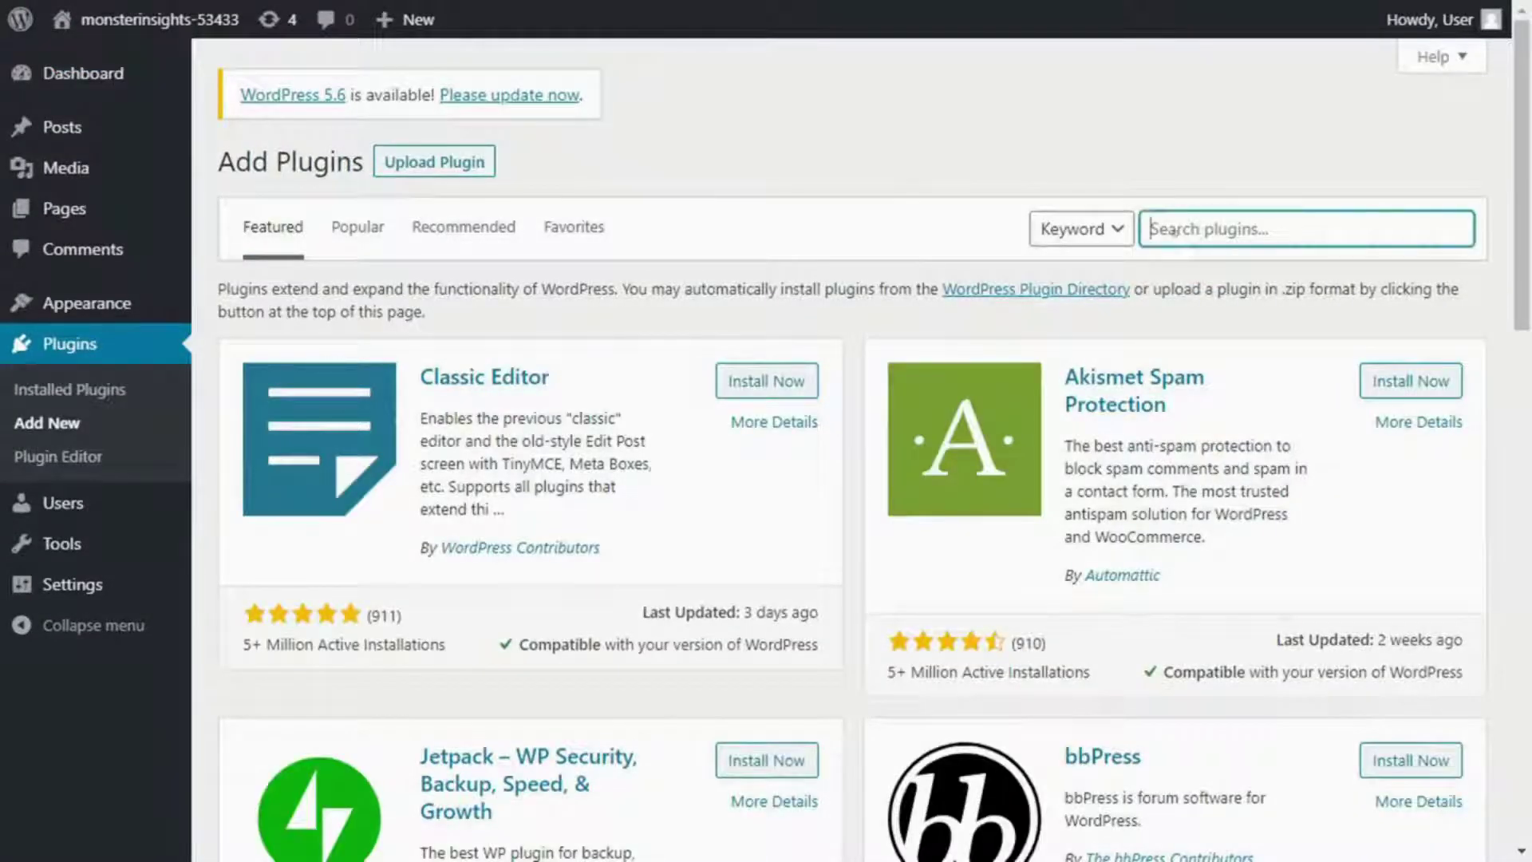
type("mon")
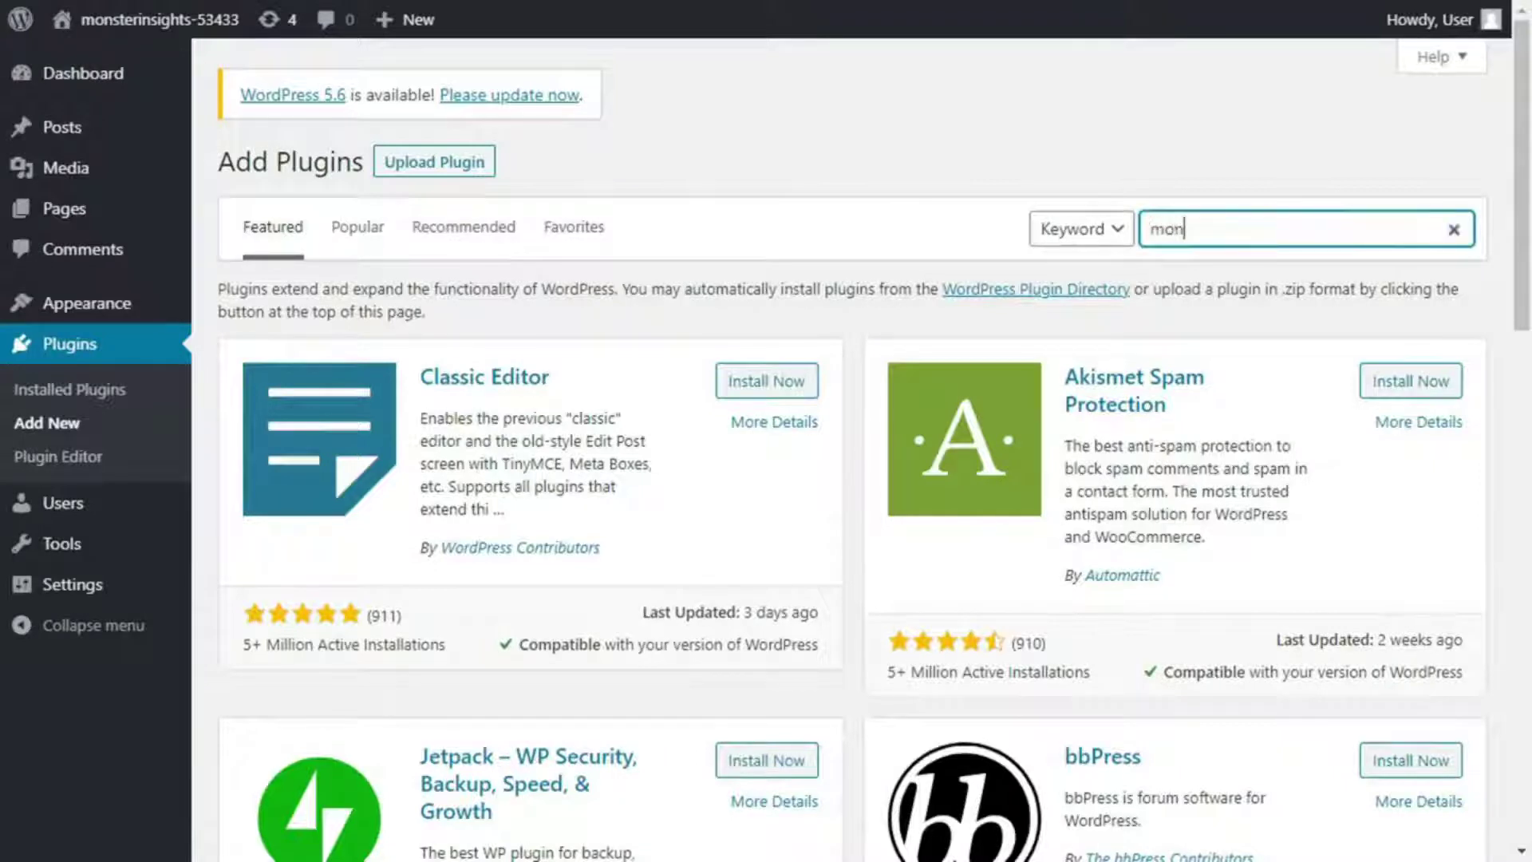
type("sterinsights")
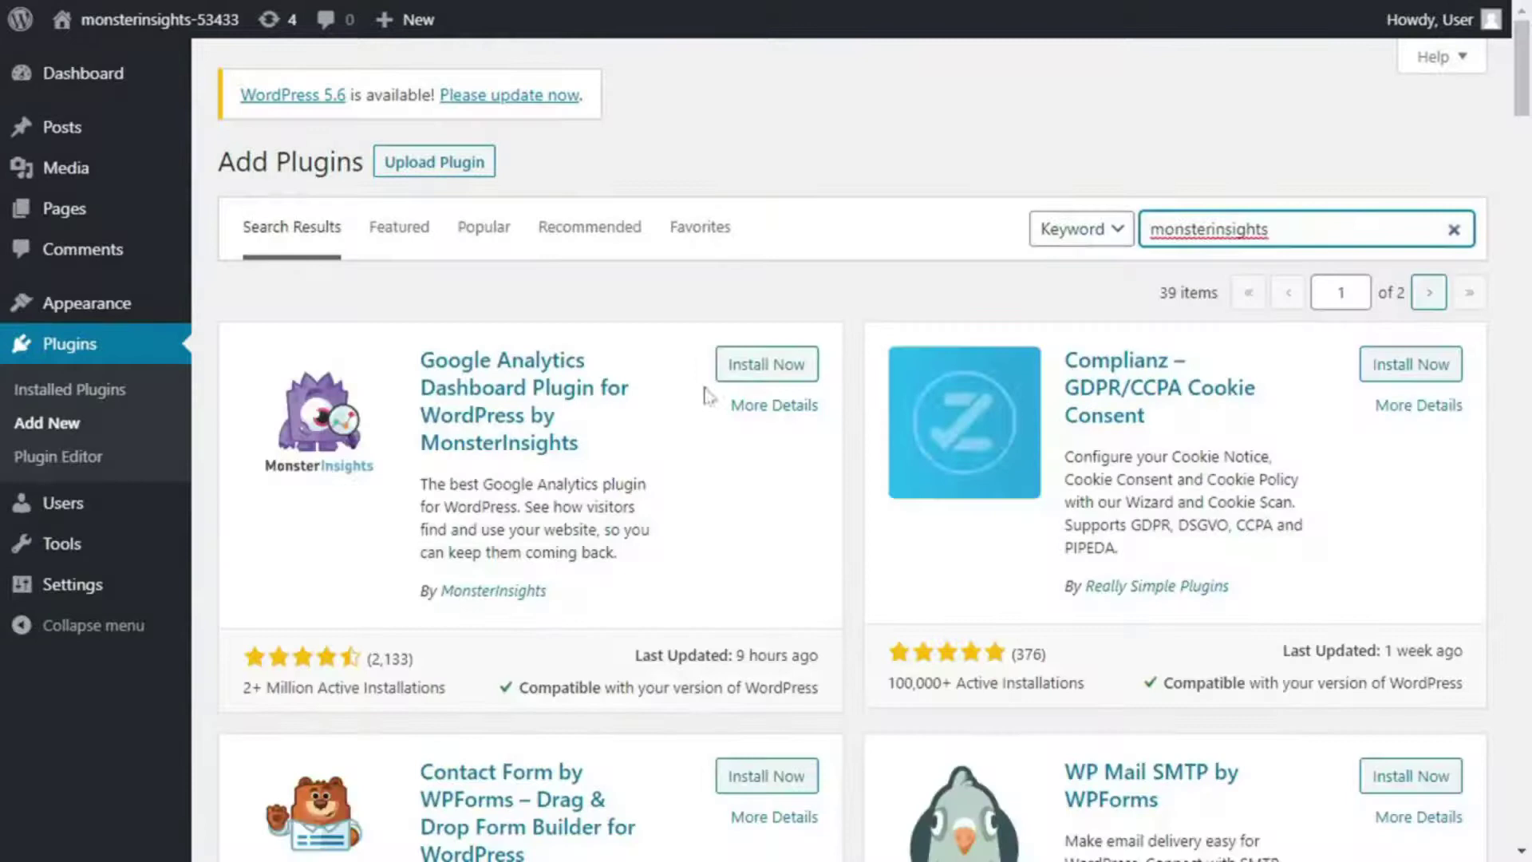
left_click(768, 375)
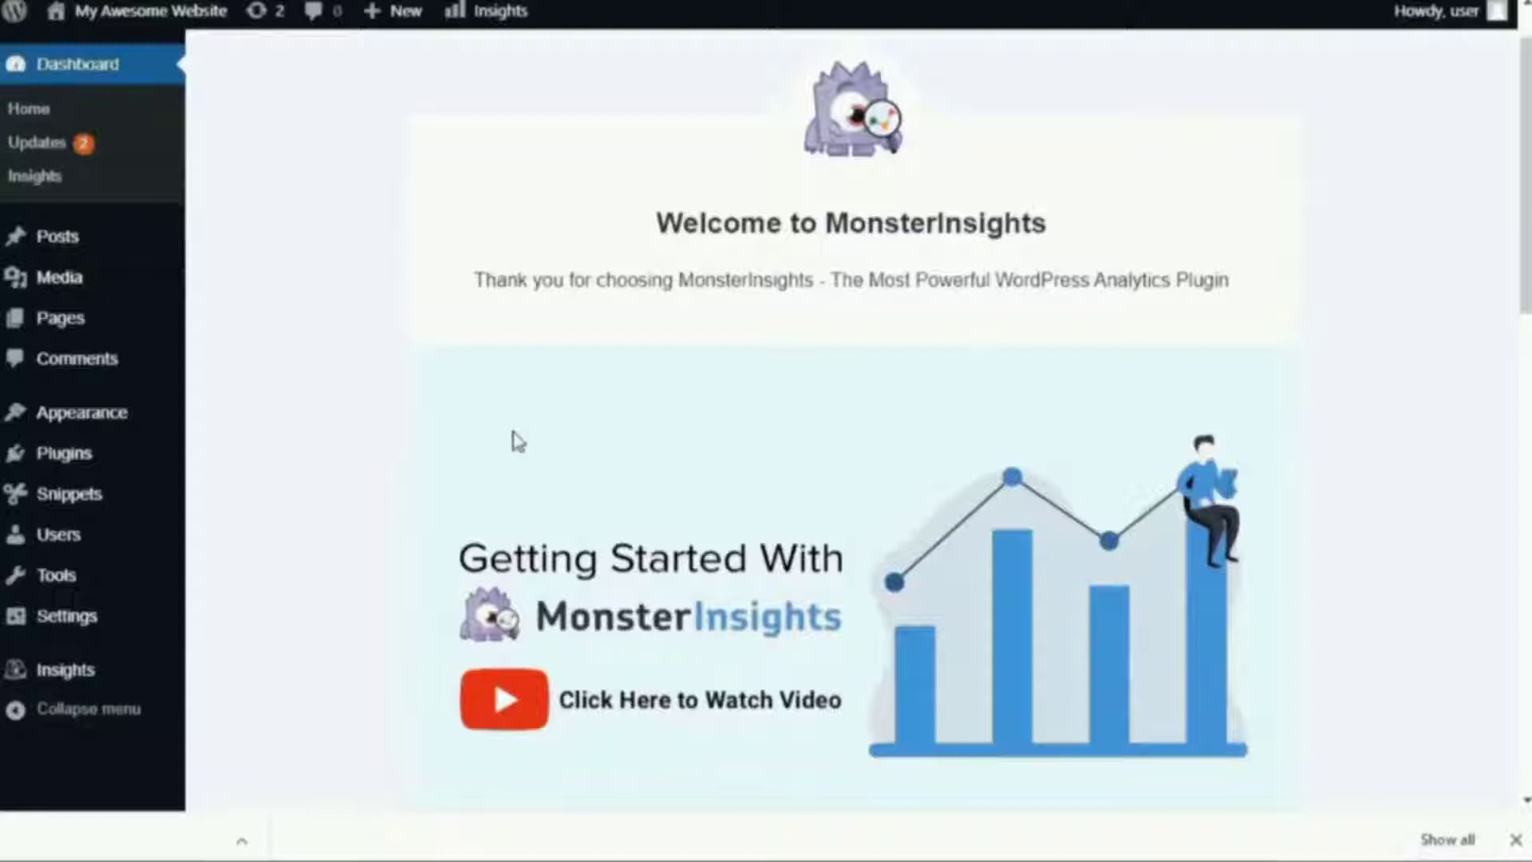
Step: Run the MonsterInsights wizard with the Ecommerce category, connect it, and finish setup
scroll(519, 442, "down", 6)
left_click(574, 500)
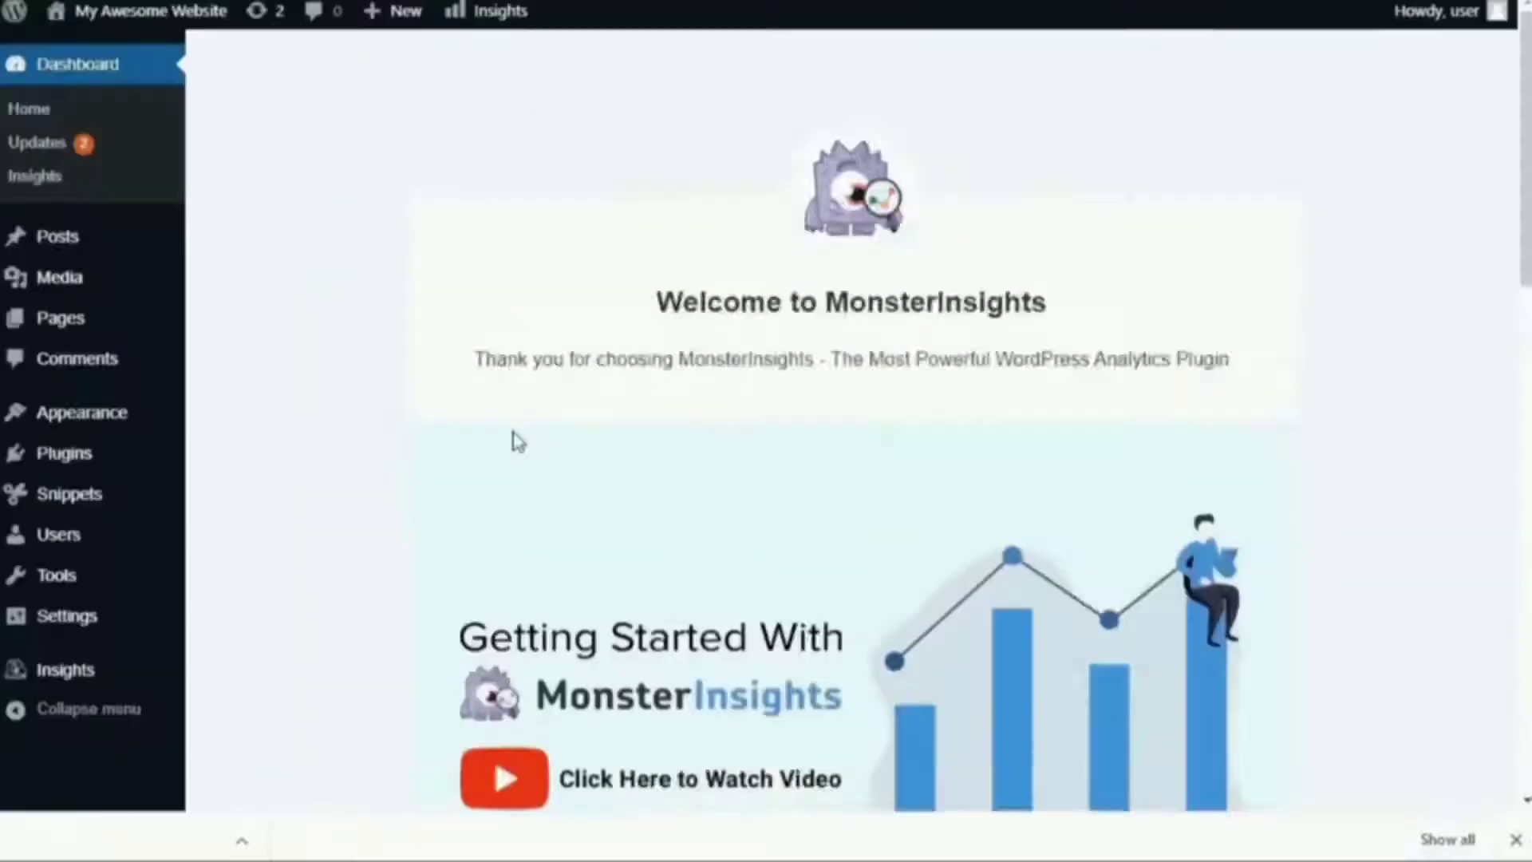
scroll(519, 441, "down", 6)
left_click(567, 493)
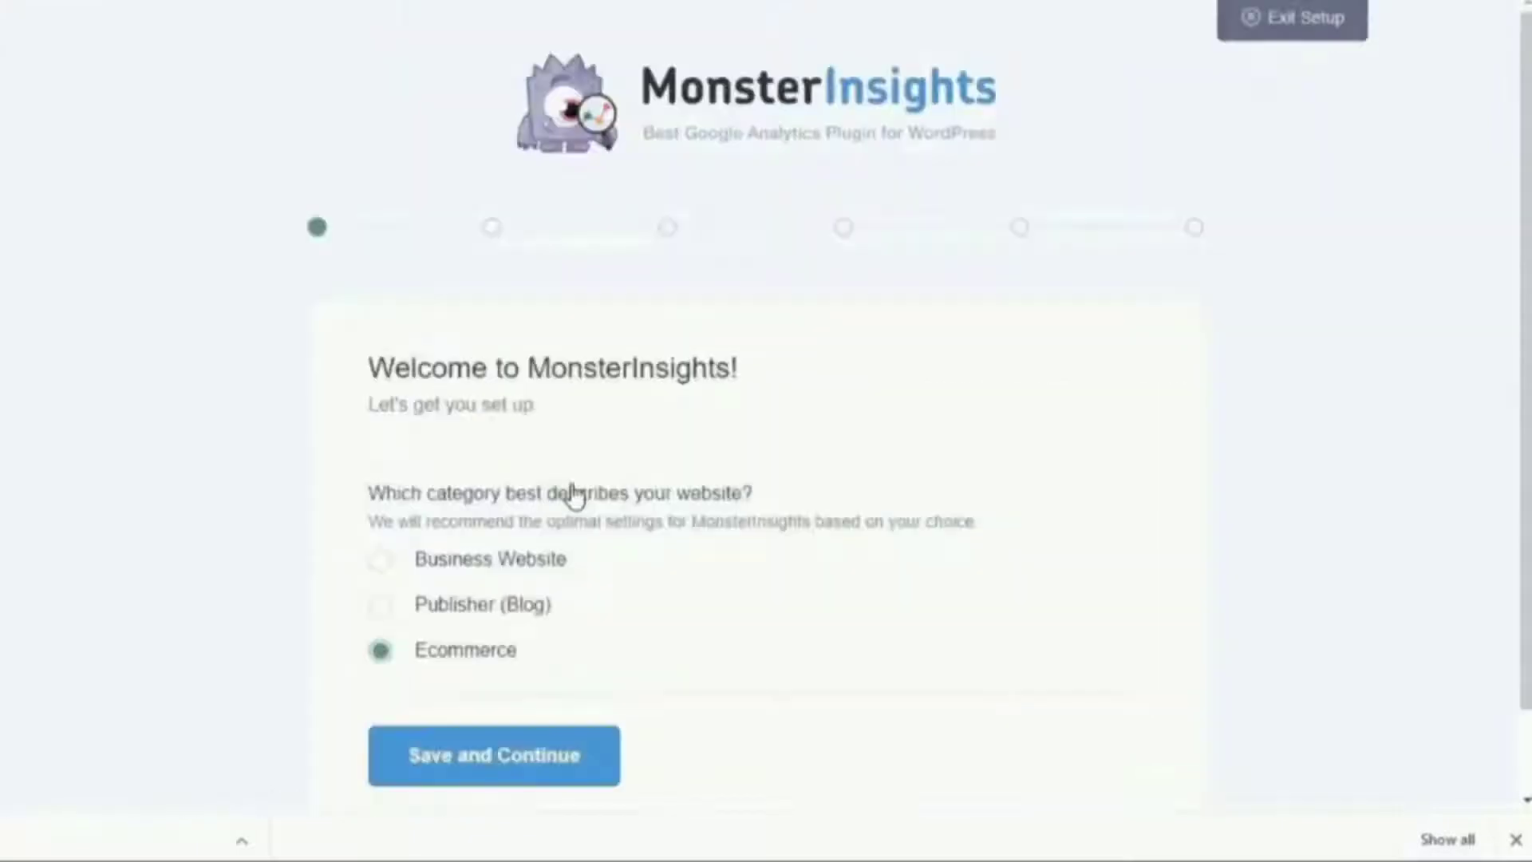
left_click(486, 762)
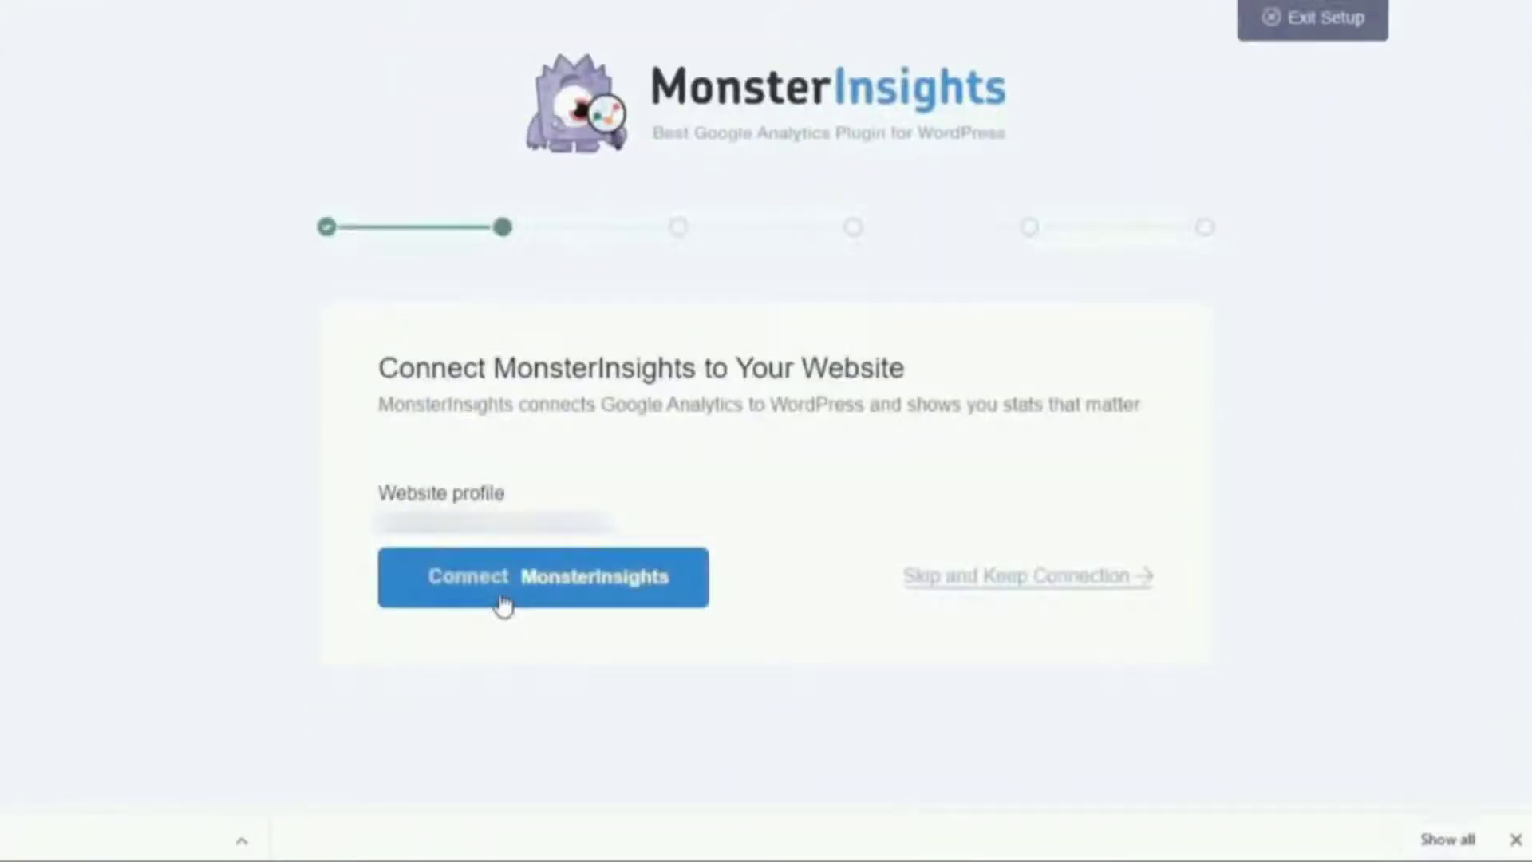
left_click(502, 604)
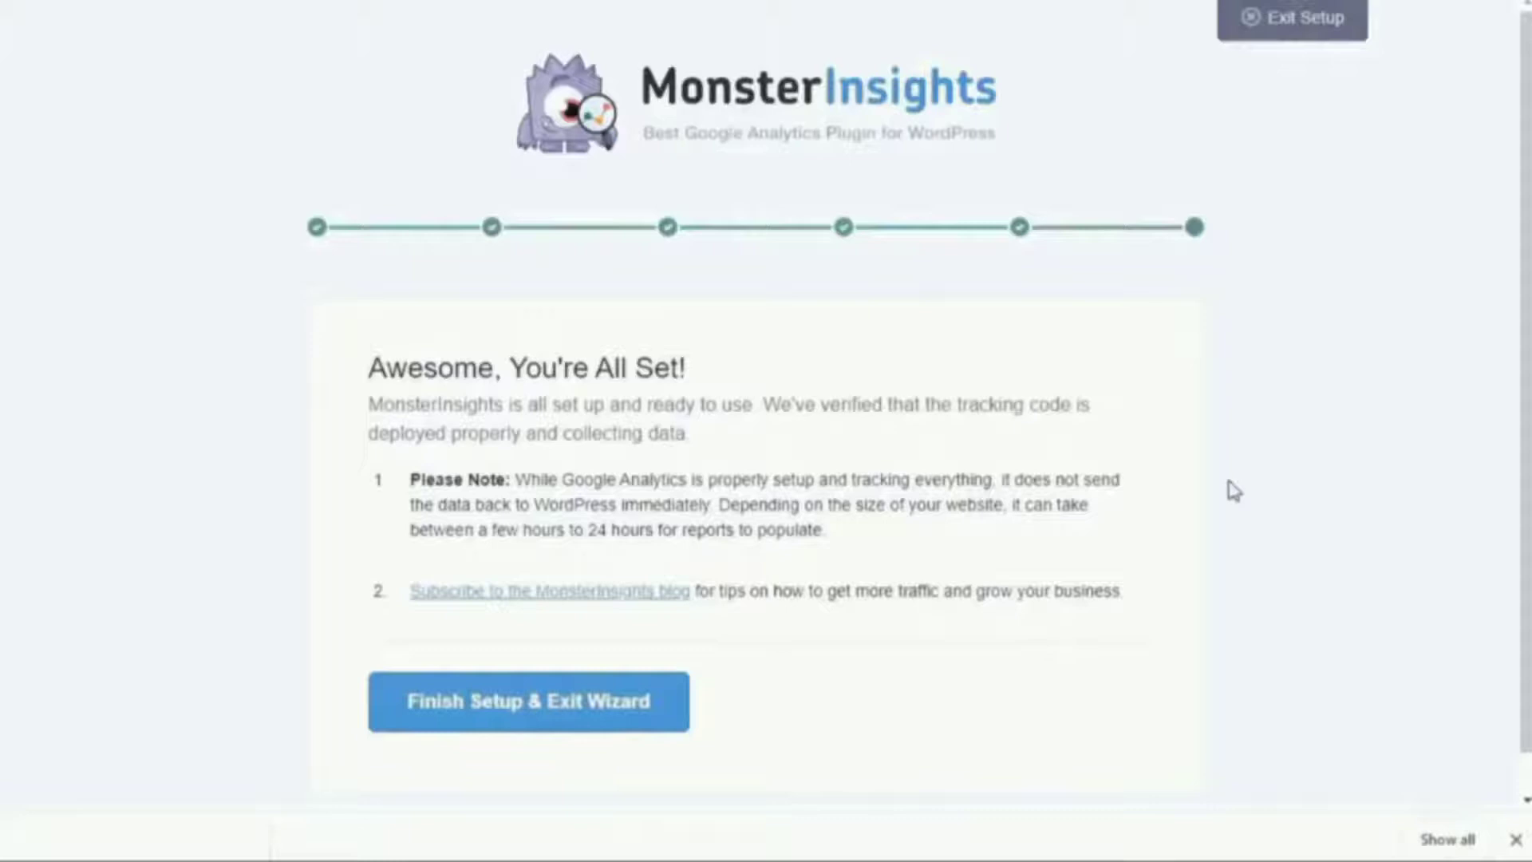
left_click(582, 703)
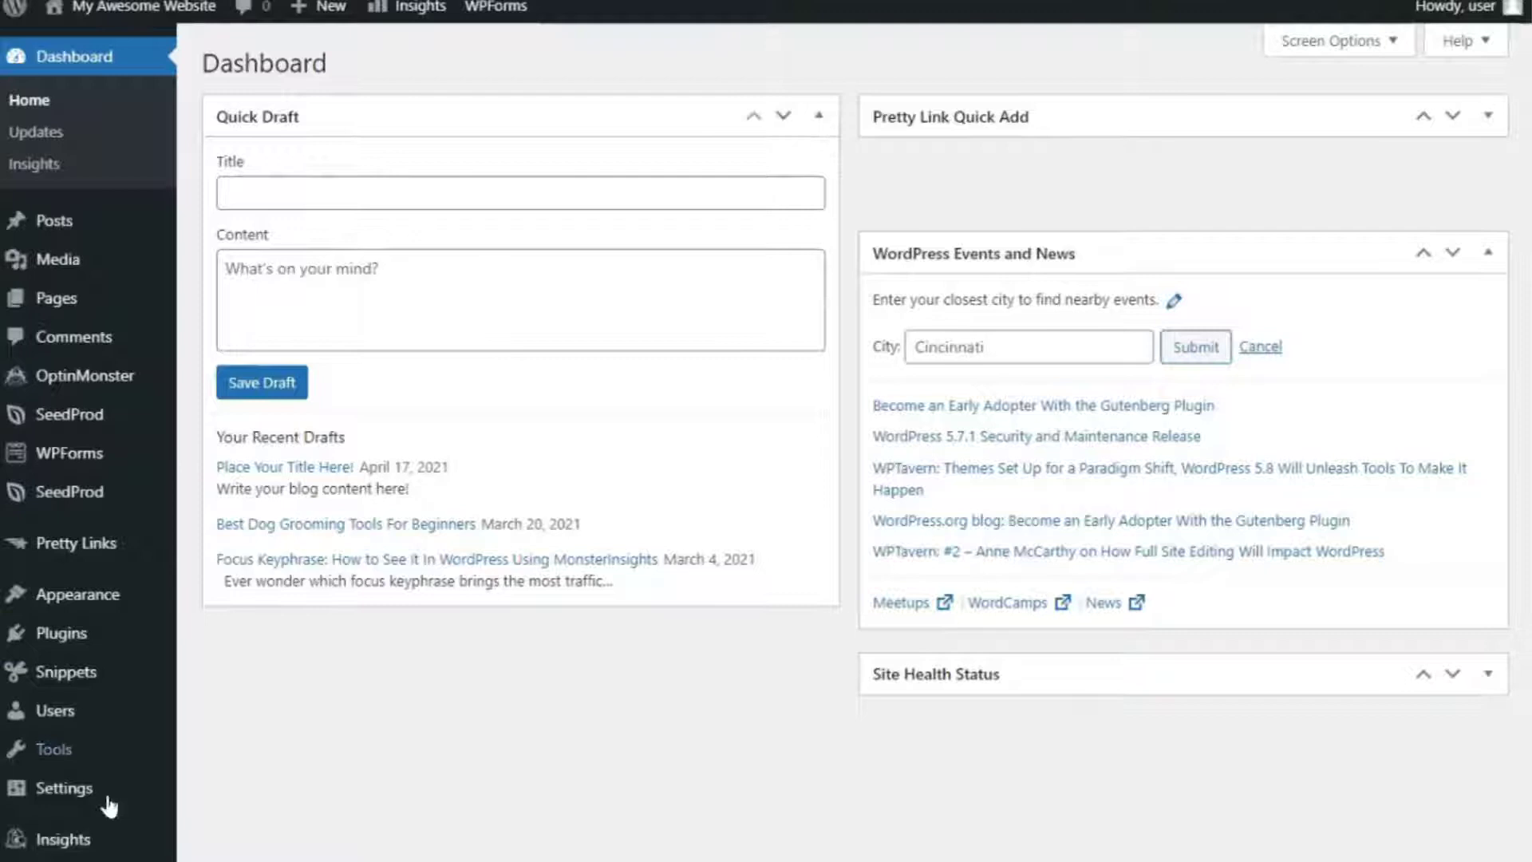
Step: Open the MonsterInsights Tools page from the Insights menu to reach the URL Builder
mouse_move(94, 844)
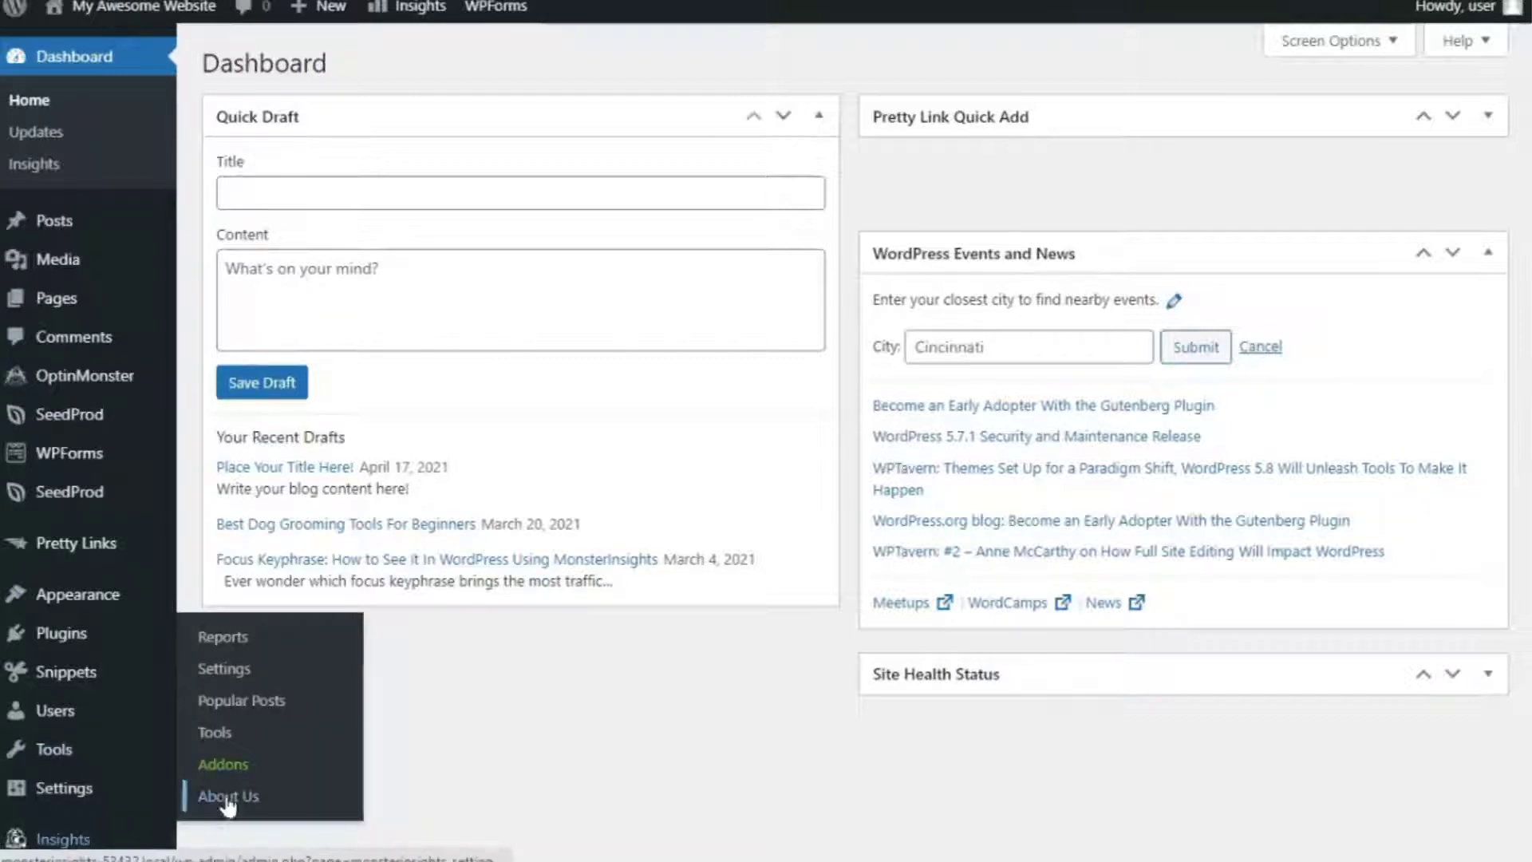
left_click(214, 734)
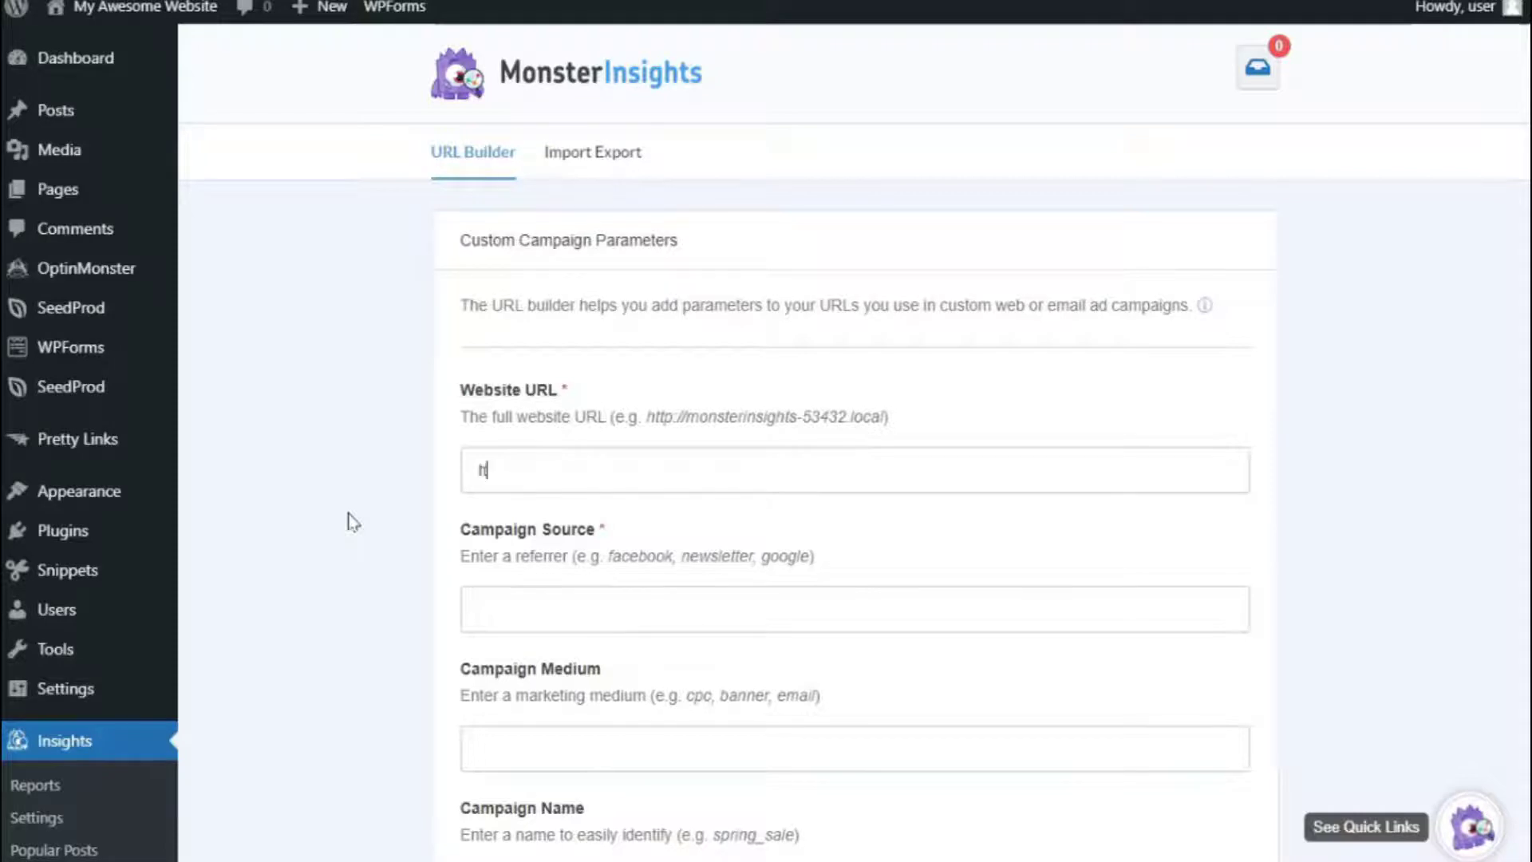
Step: Enter example.com with source sms_campaign_1, campaign name spring_sale and term running+shoes
type("ttps://example.com")
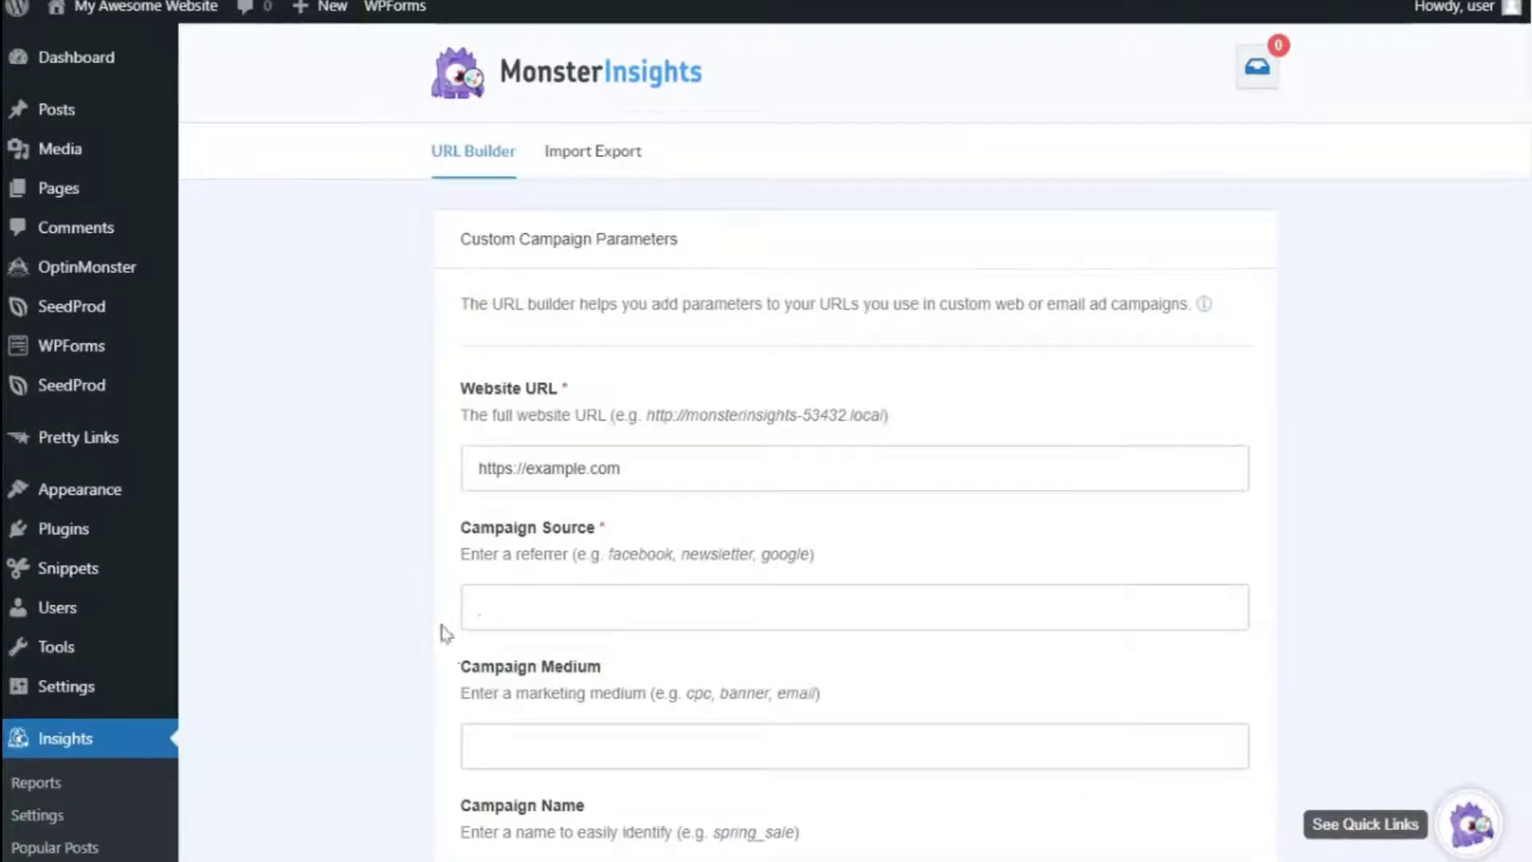
type("sms_campaign_1")
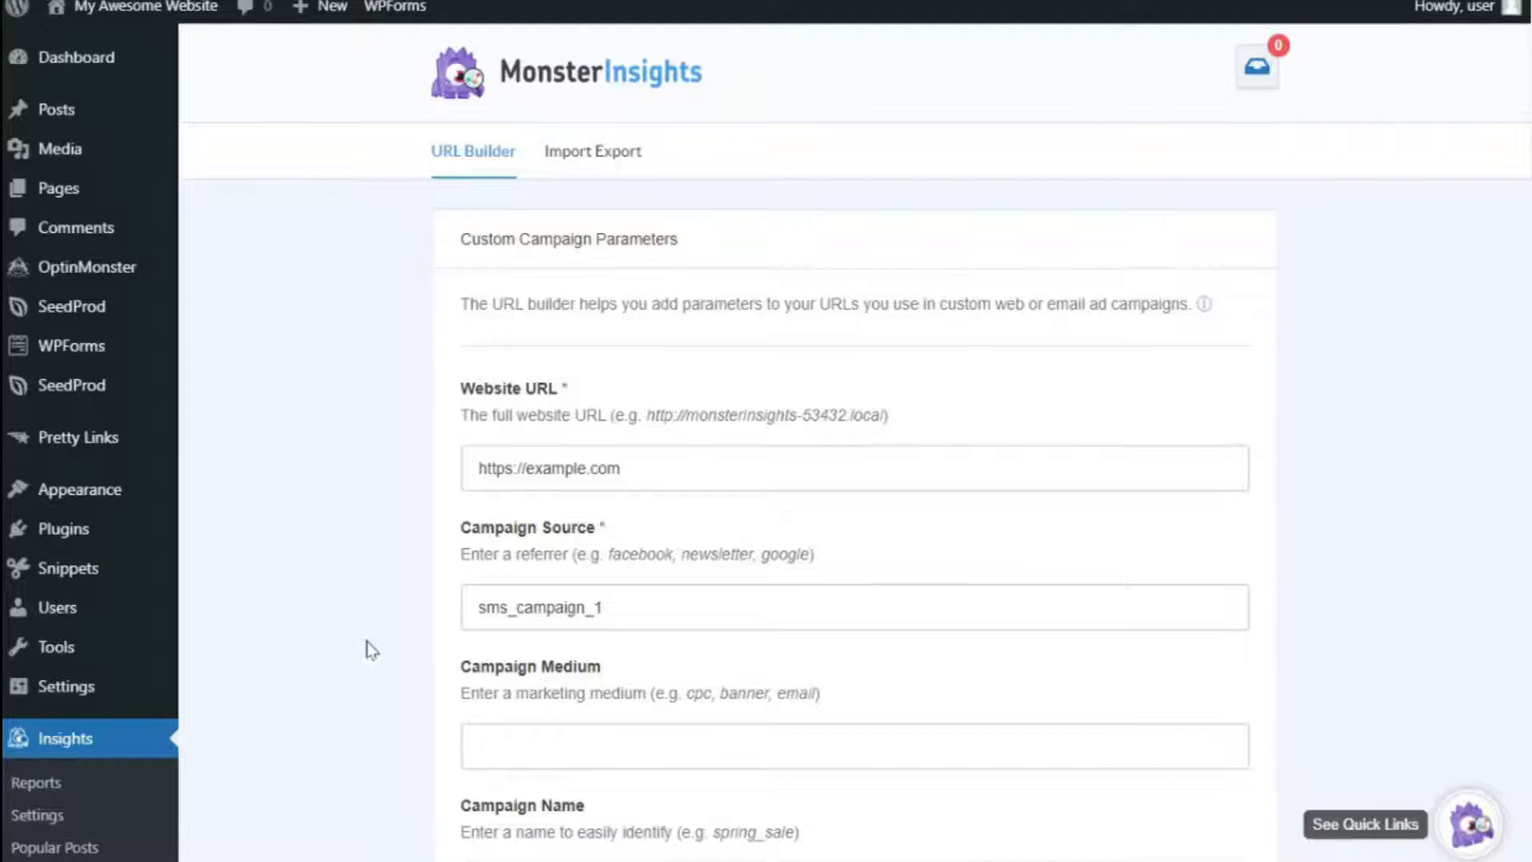
scroll(375, 652, "down", 5)
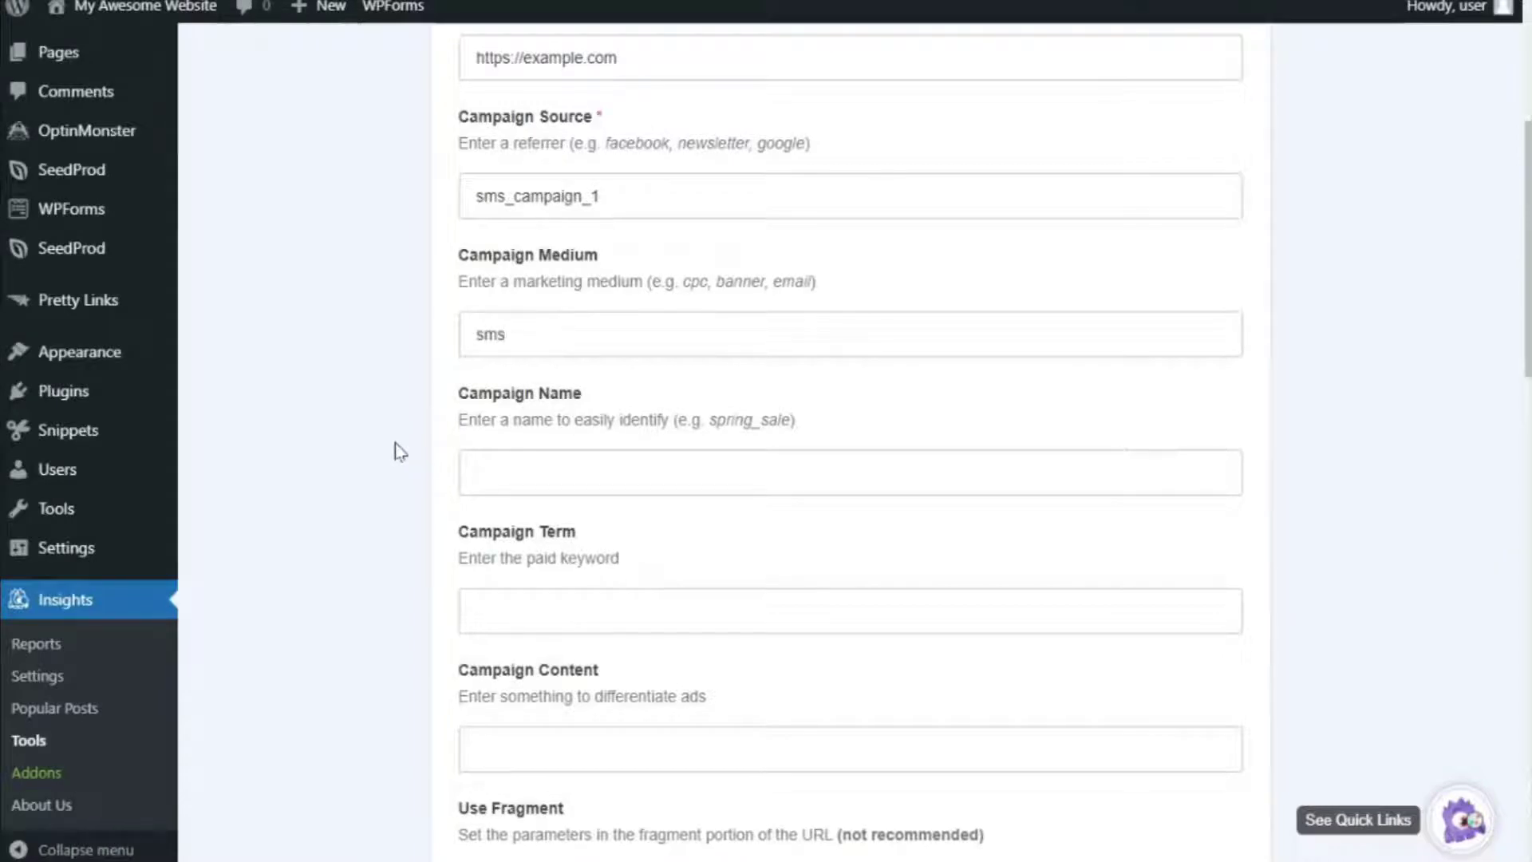
left_click(491, 478)
type("spring_sale")
left_click(387, 544)
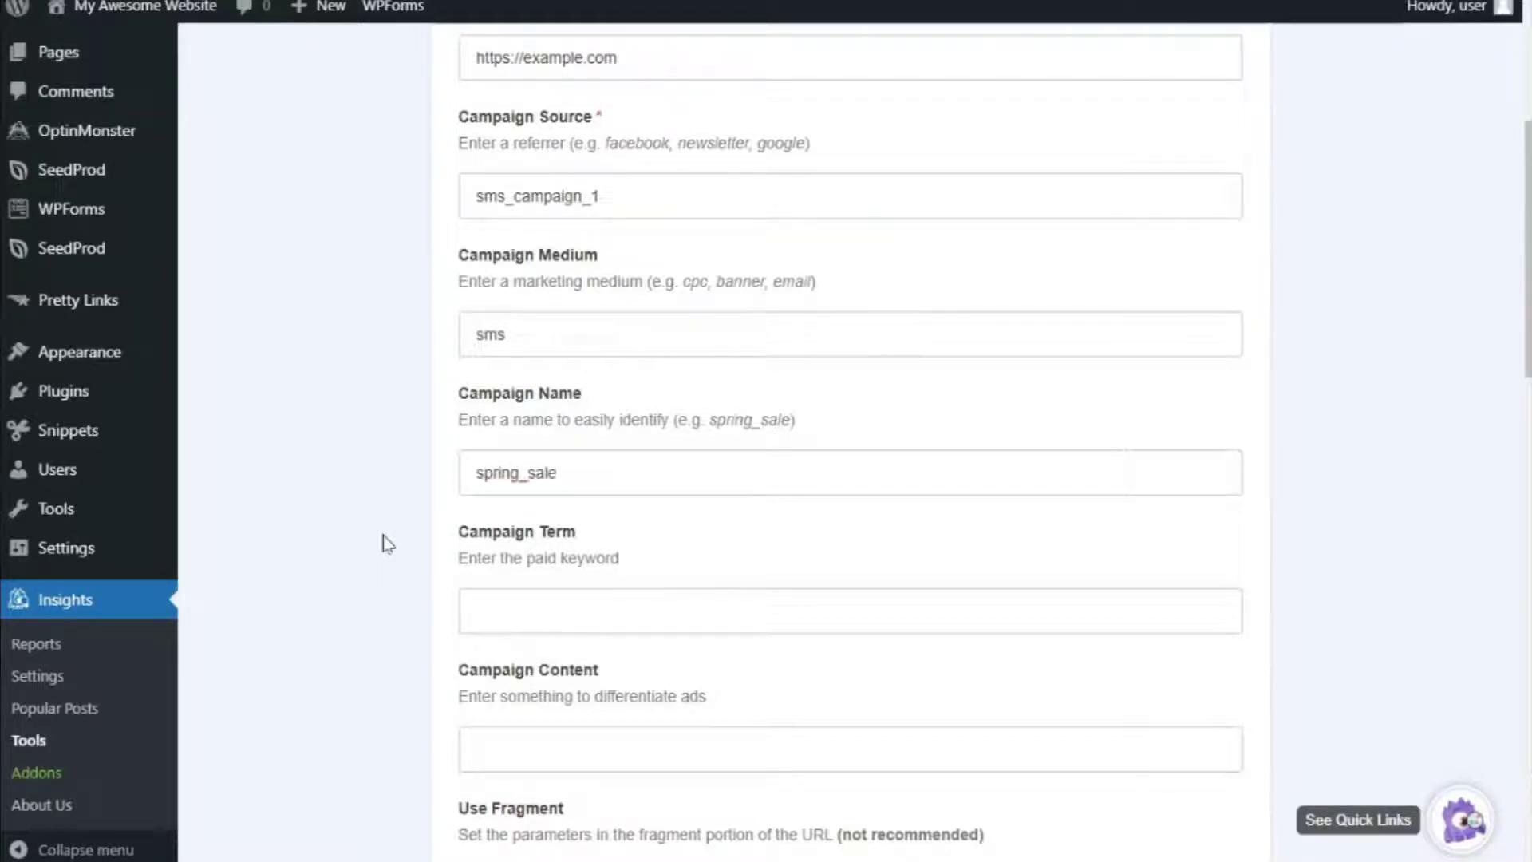
left_click(464, 608)
type("running+shoes")
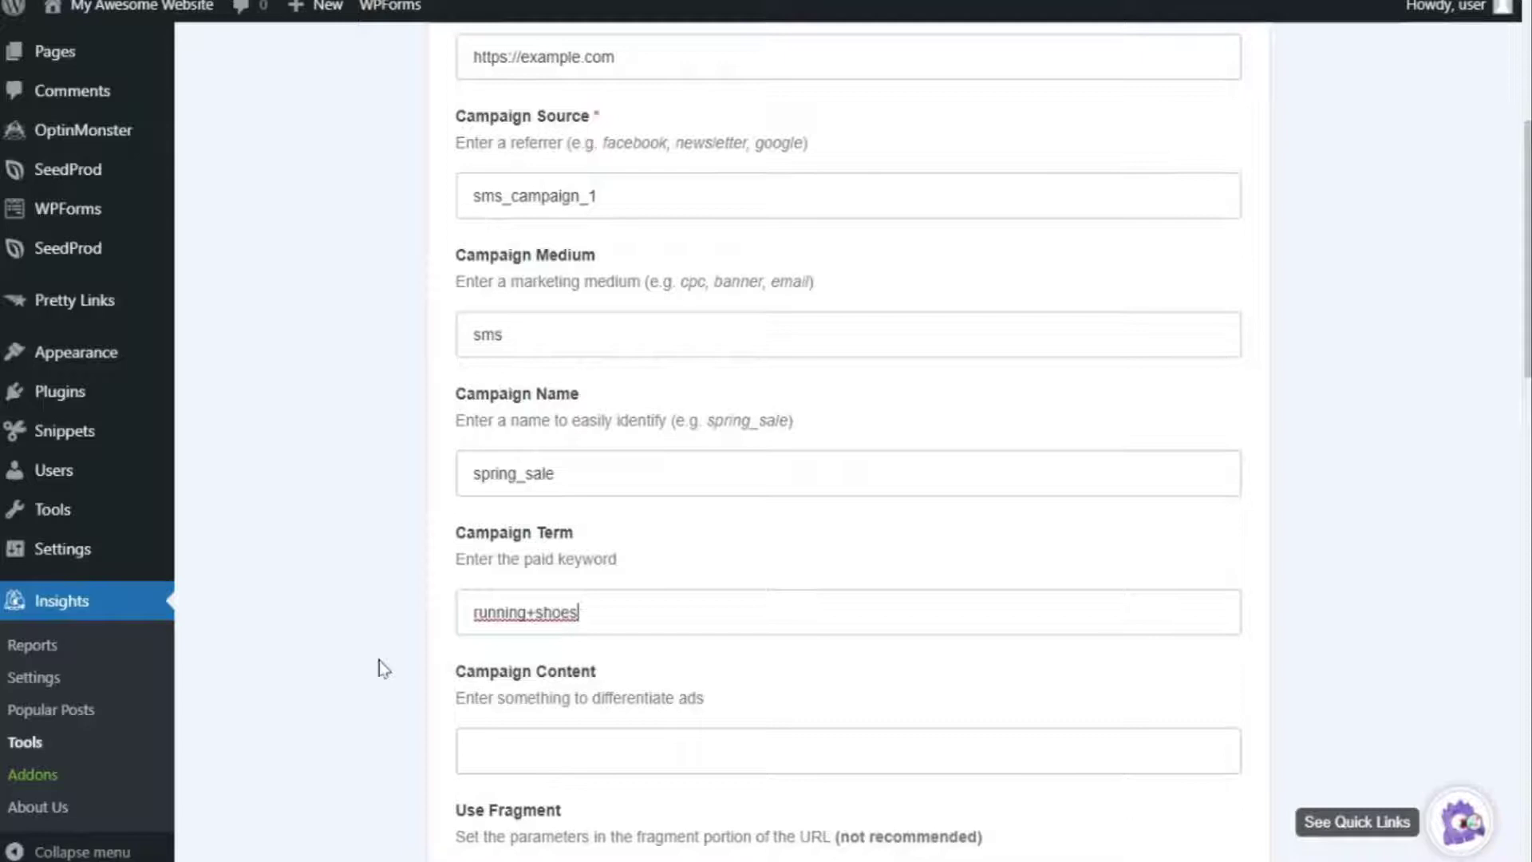
scroll(379, 659, "down", 6)
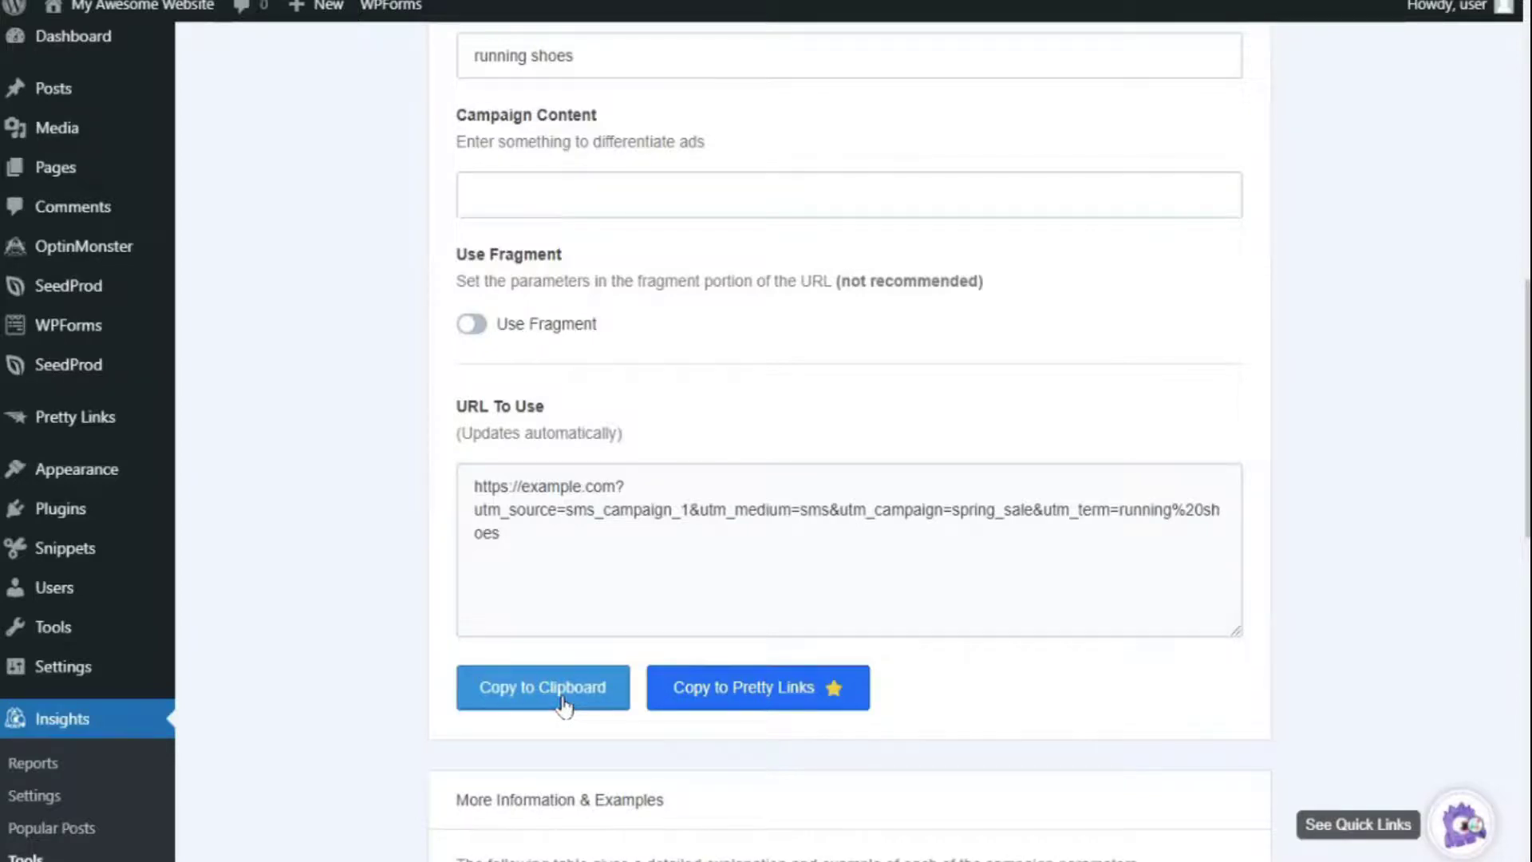
Step: Copy the campaign URL to a new Pretty Link, then search plugins for 'Pretty Links'
left_click(726, 688)
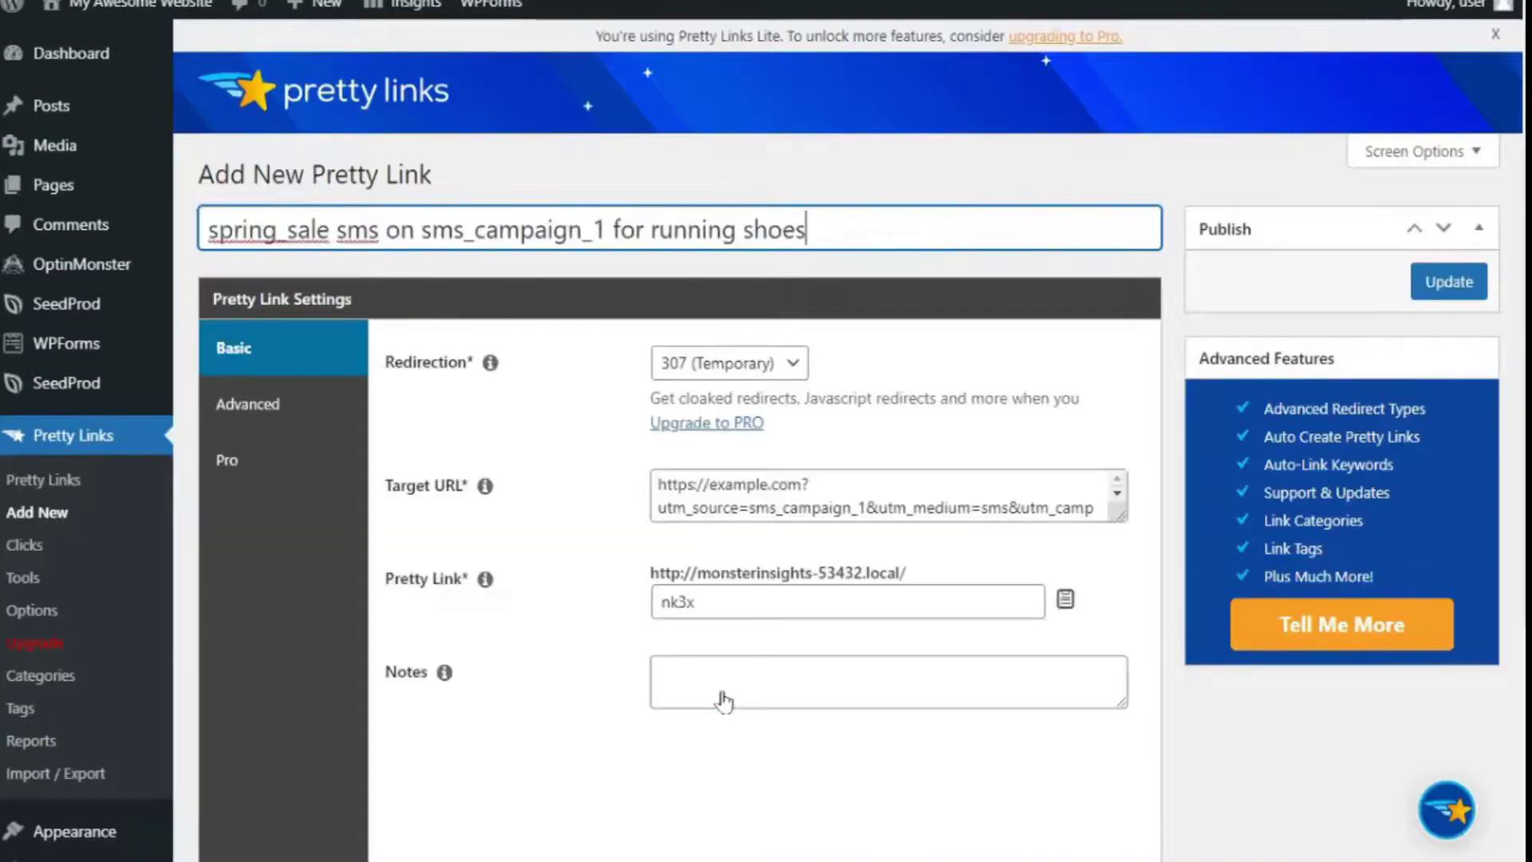
left_click(76, 56)
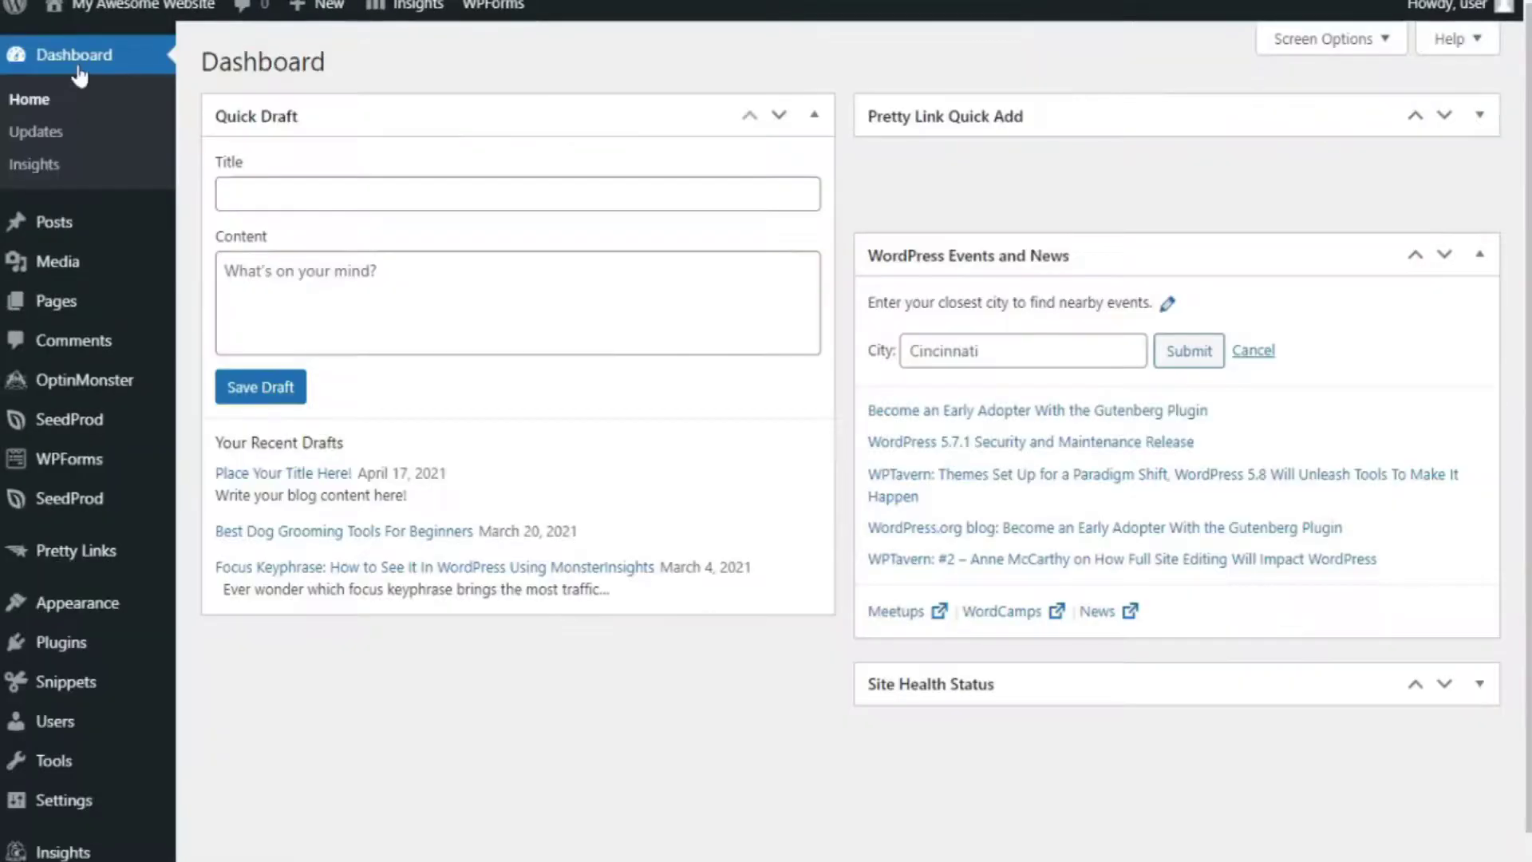
mouse_move(55, 644)
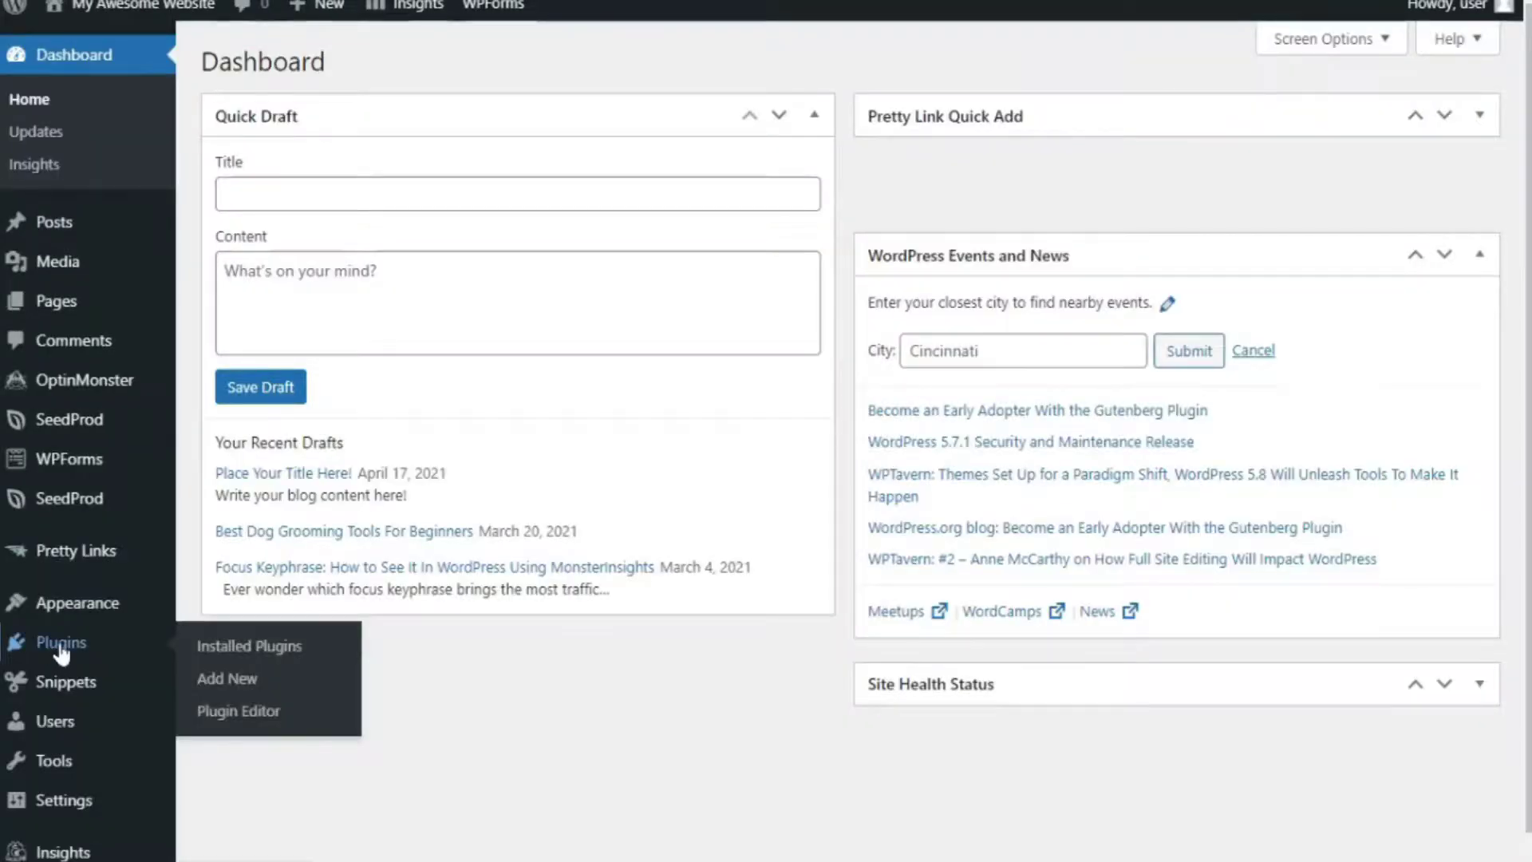
left_click(228, 680)
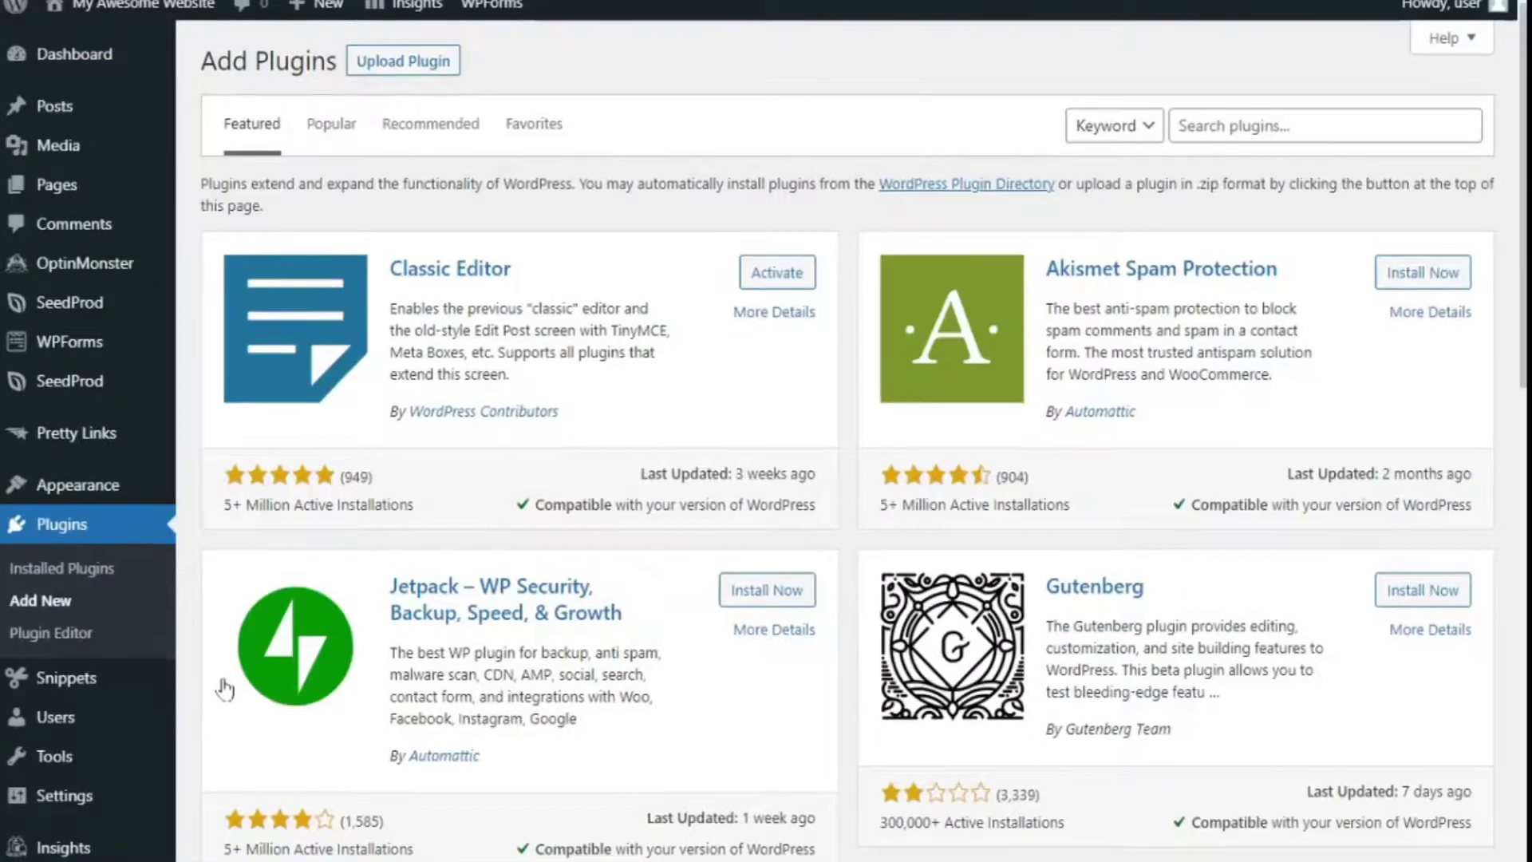
left_click(1204, 125)
type("Pretty Links")
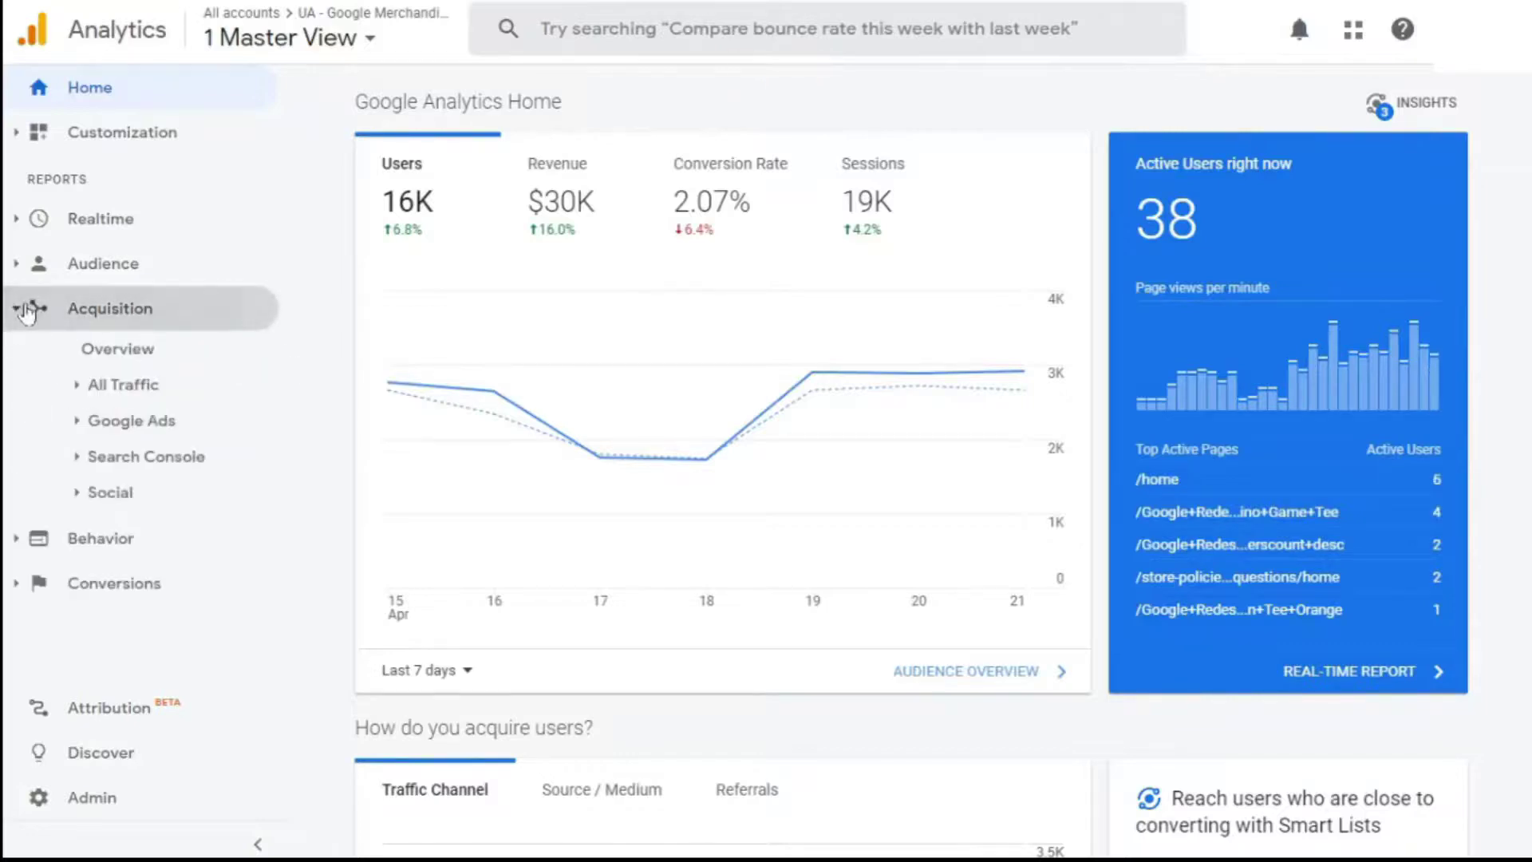
Step: Open the Acquisition > Campaigns > All Campaigns report and drill into the top campaign
left_click(111, 536)
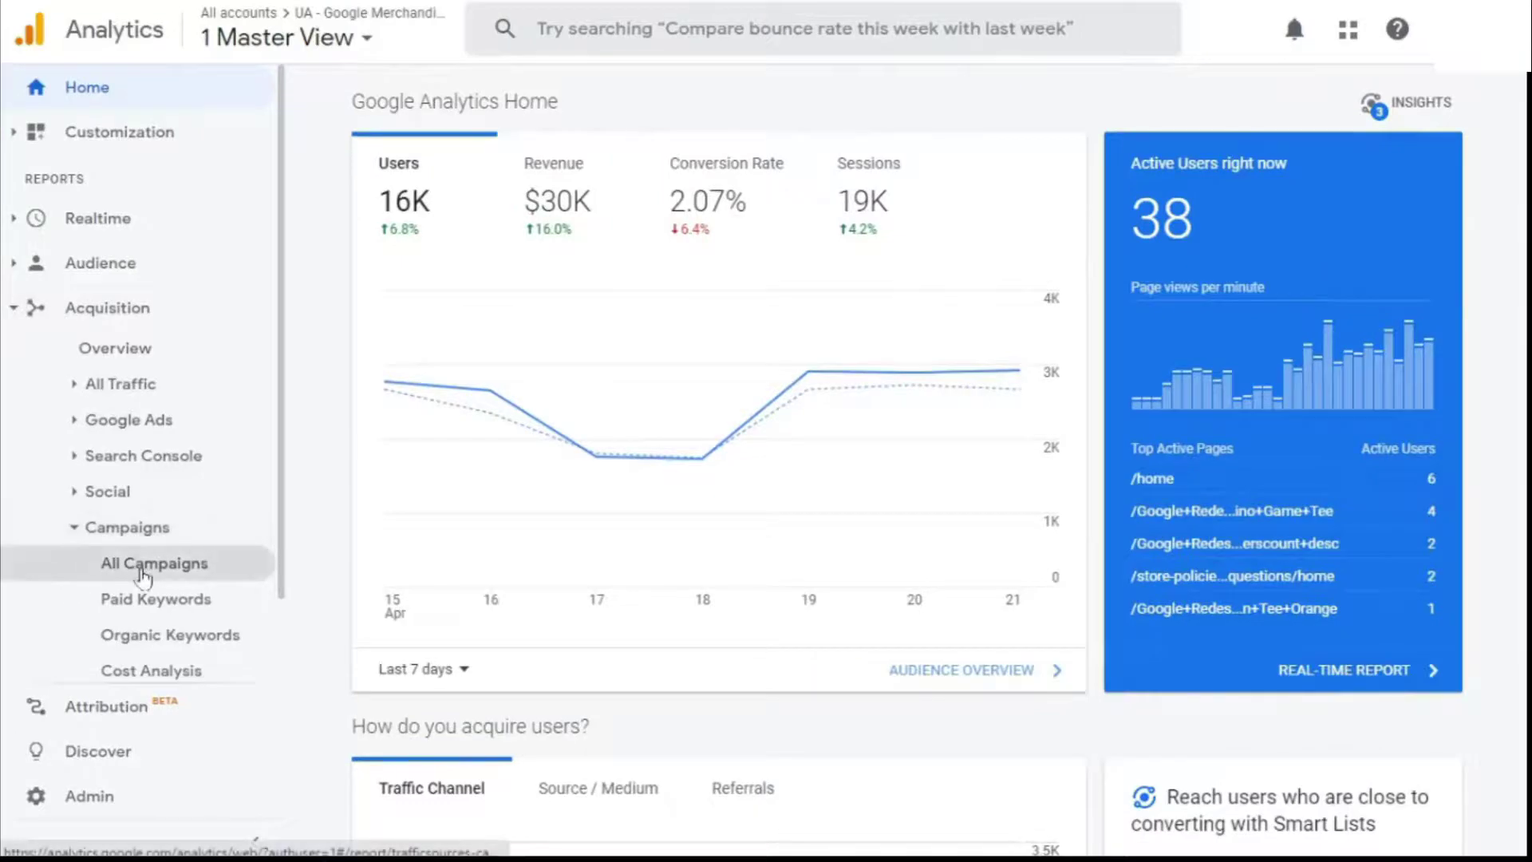
left_click(142, 572)
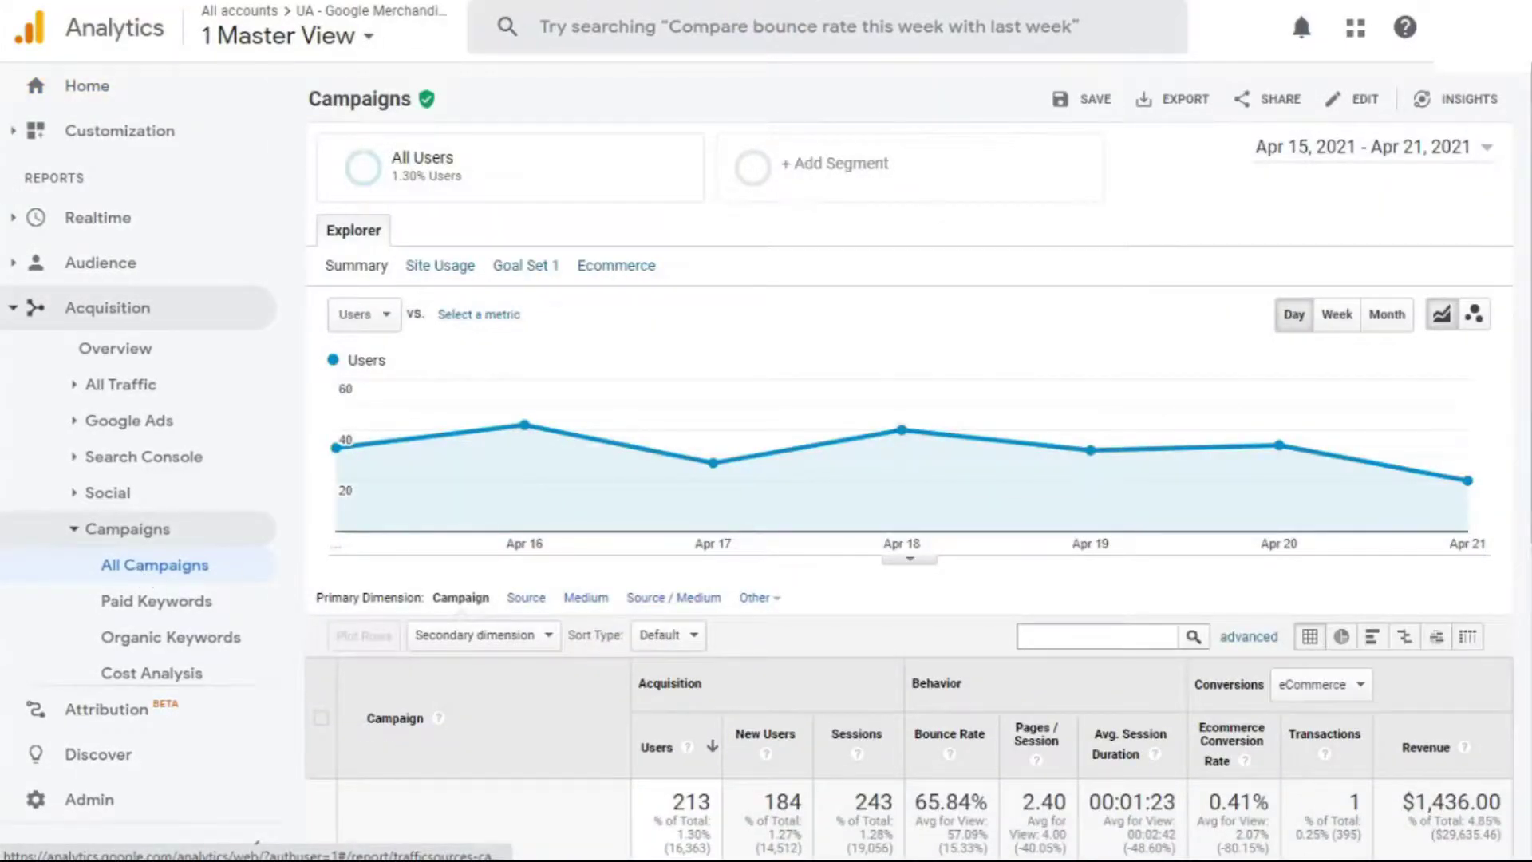
scroll(514, 431, "down", 5)
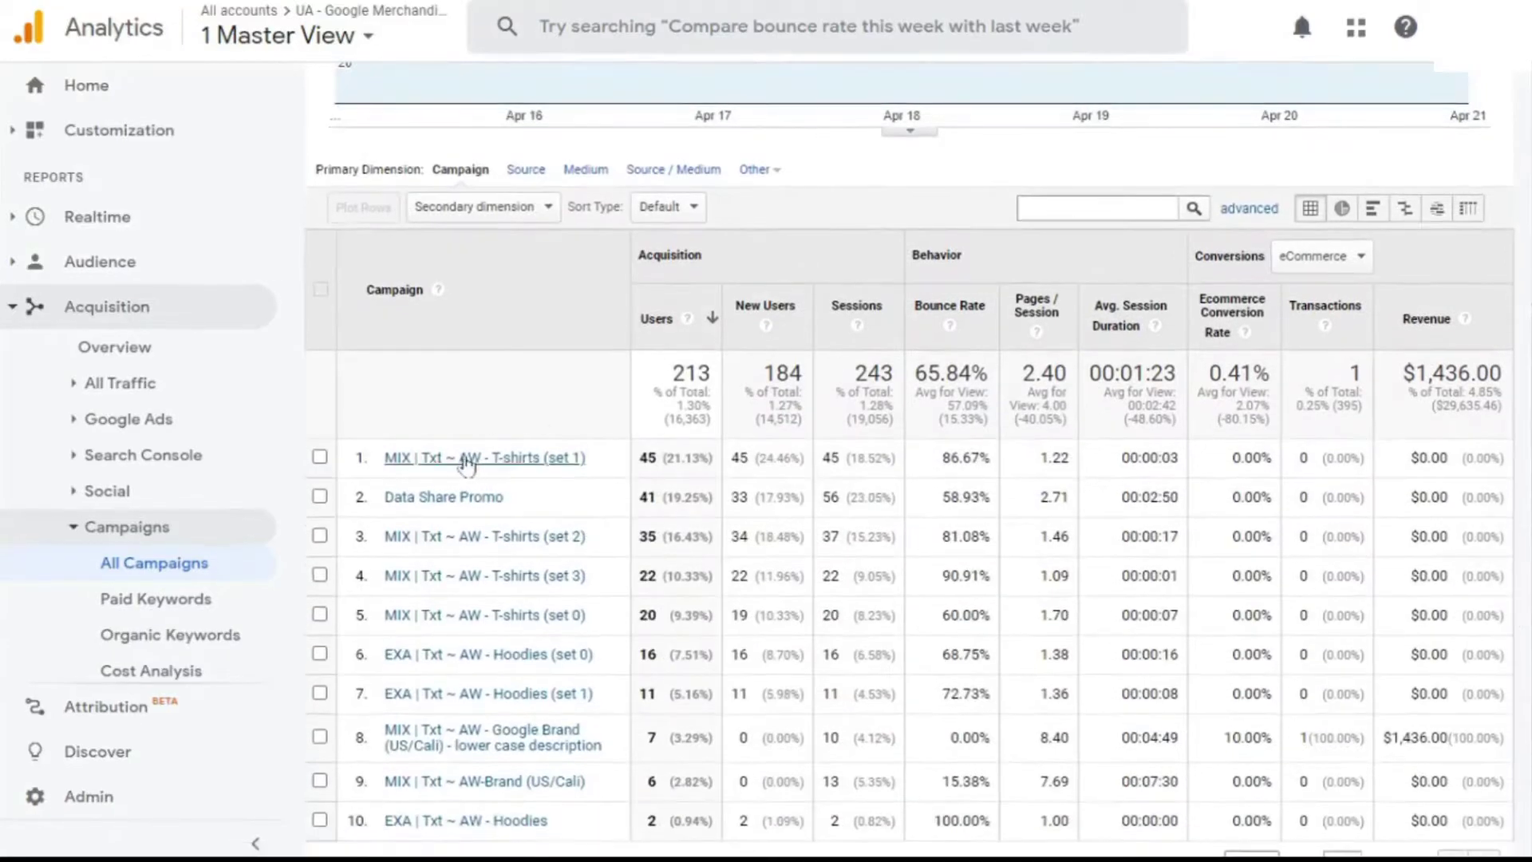
left_click(467, 459)
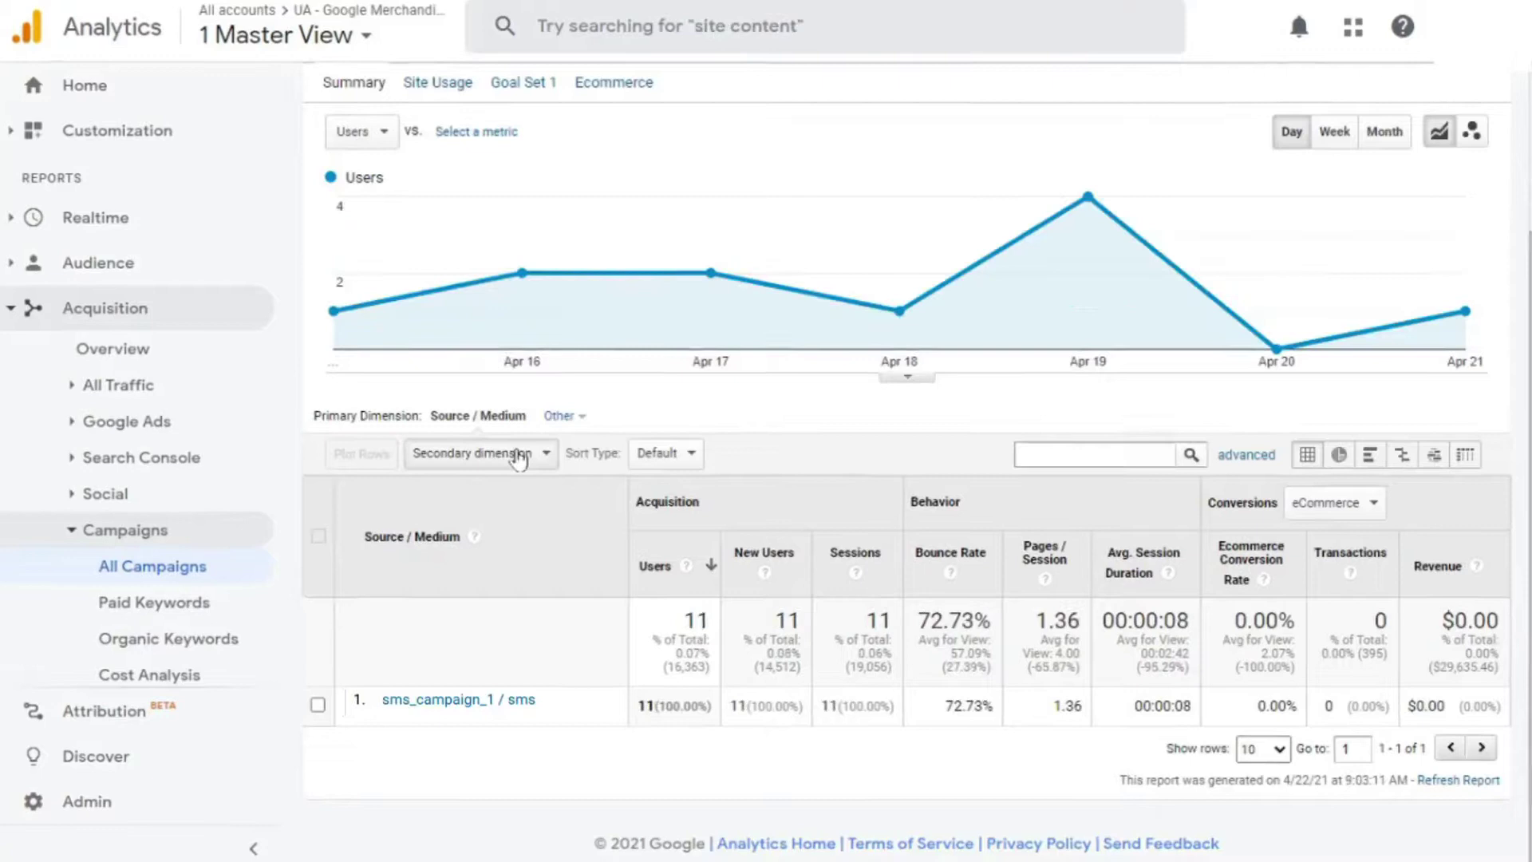
Step: Add Acquisition > Source / Medium as the secondary dimension
left_click(531, 451)
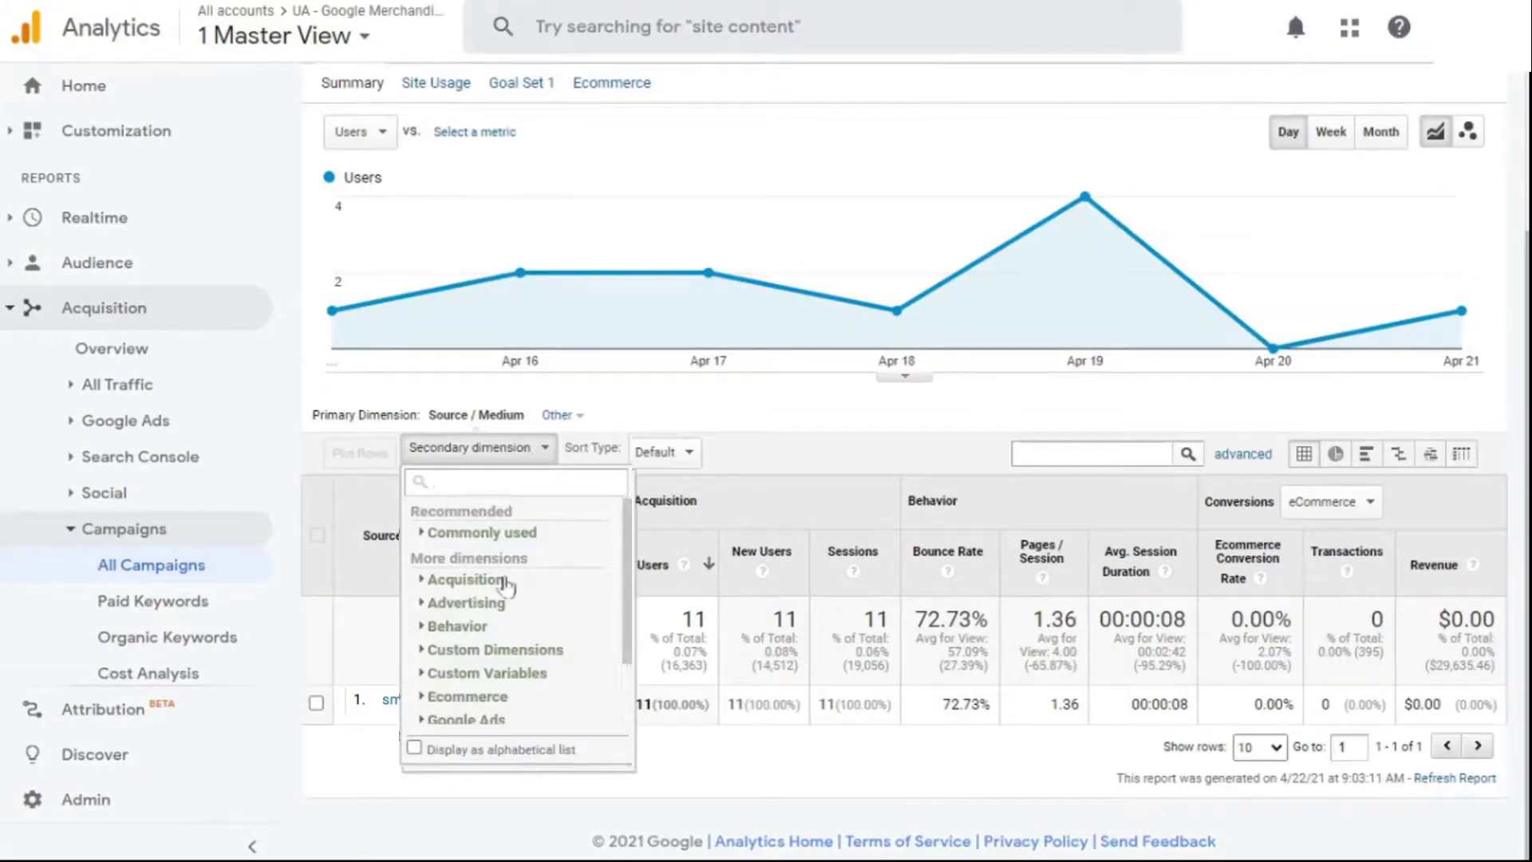
left_click(441, 583)
scroll(590, 583, "down", 1)
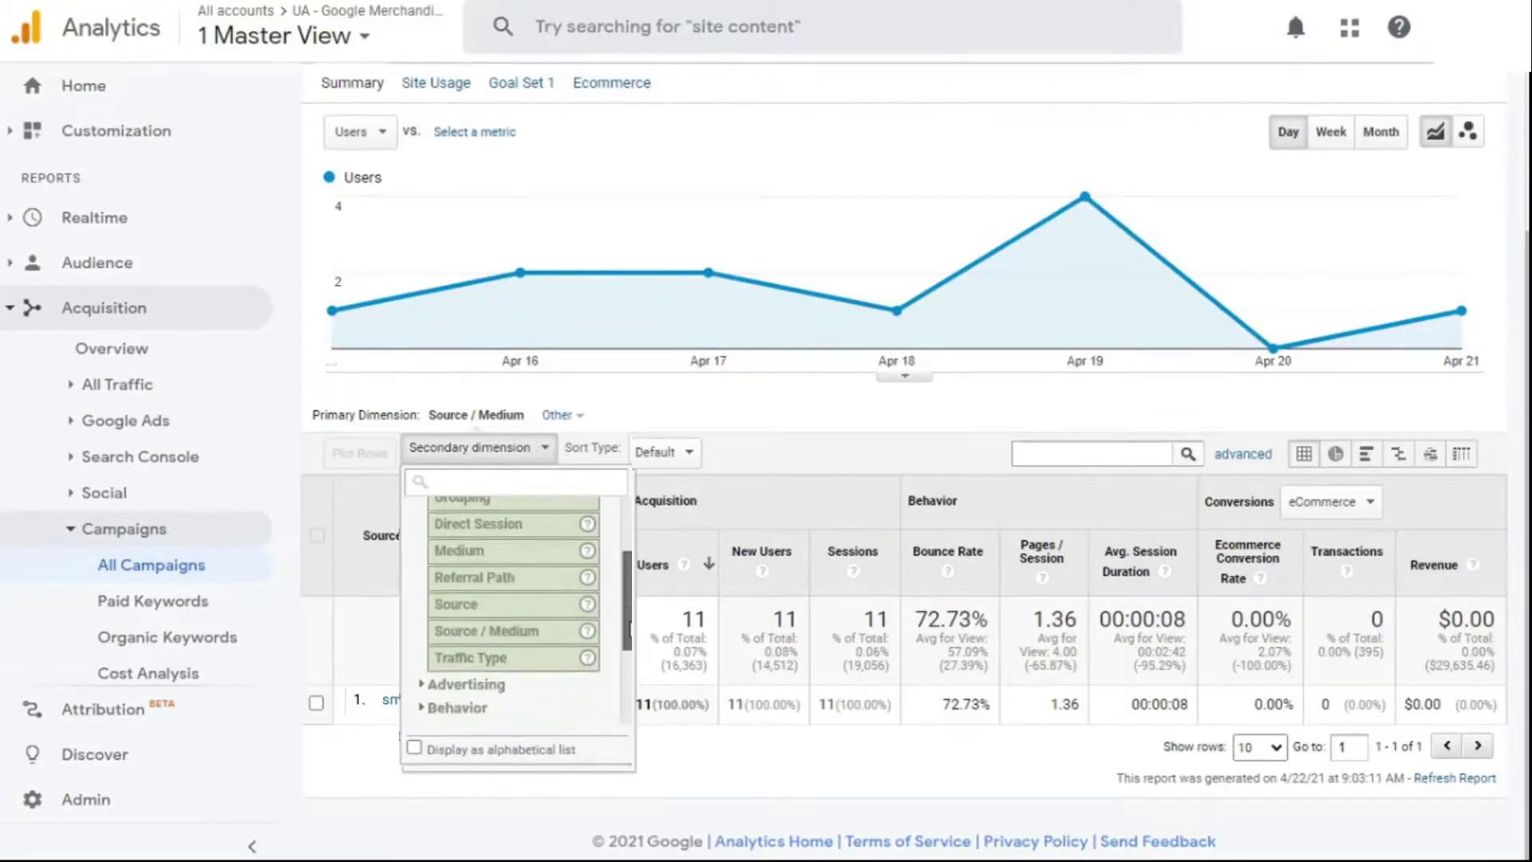
left_click(533, 643)
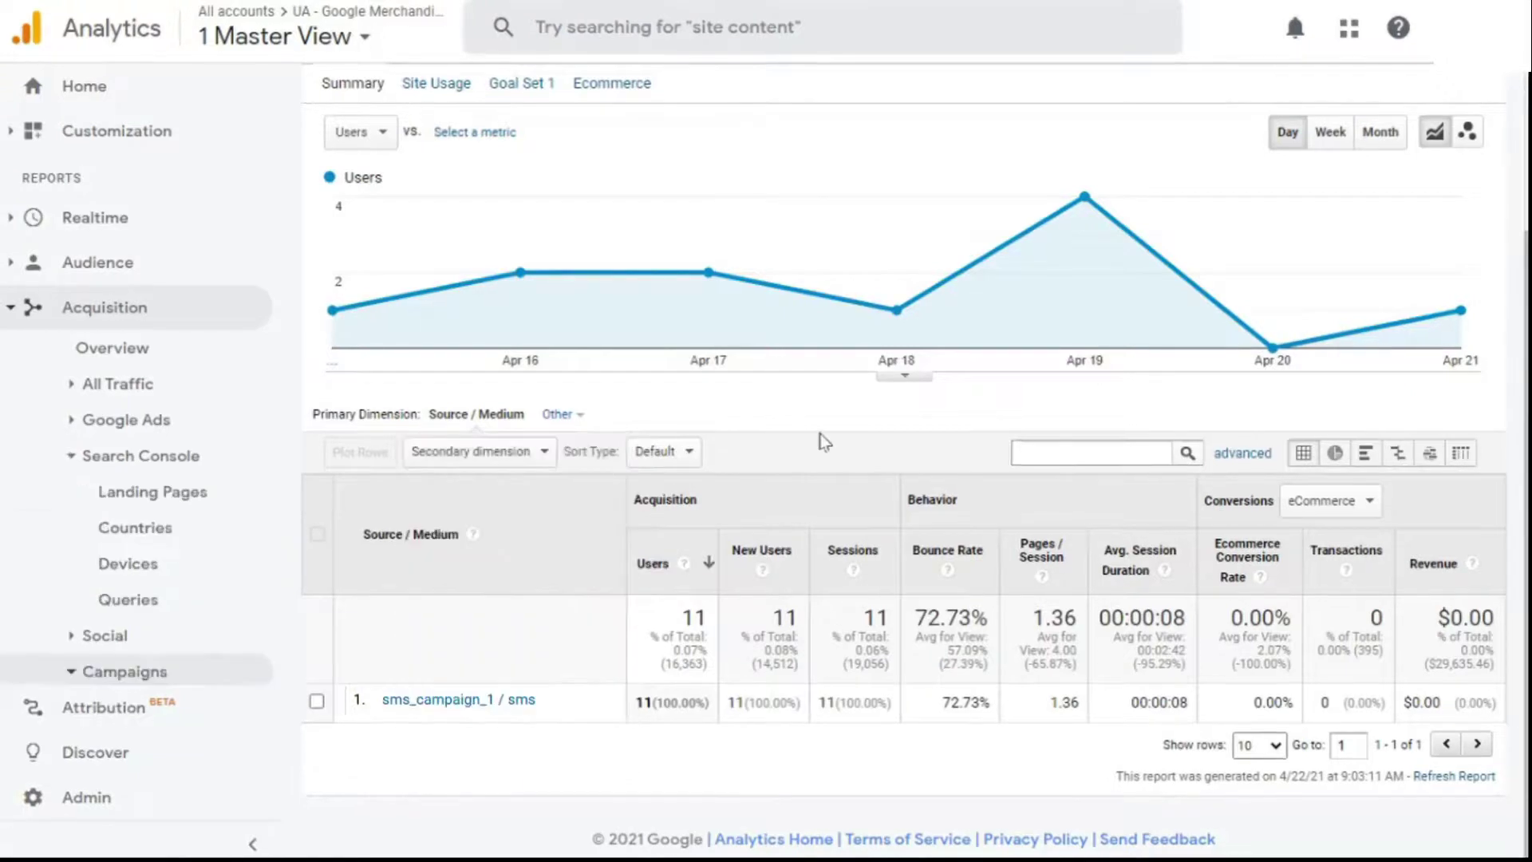